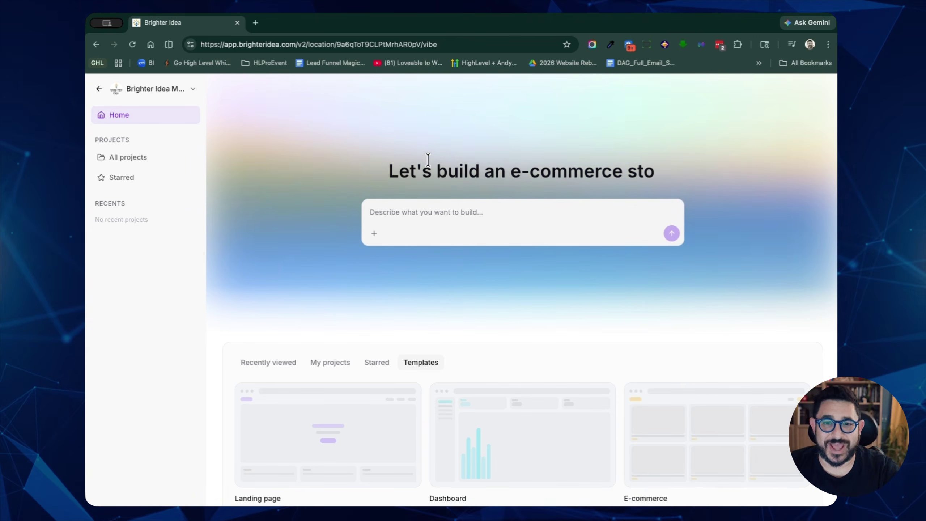
Step: Paste the quiz-building prompt, correct 'interative' to 'interactive', and submit it to the AI
click(437, 209)
text(Using the Uploaded PDF please create an interative quiz that I can use as a lead magnet. Put each question on its own card, when a person clicks on the answer it will automatically go to the next question. After submitting it will give them a score and a link to book a time to get on my calendar and discuss their SEO needs.  My Brand Is: Primary: #0F1930 Secondary: #E4560B and #FFFFFF Font: Outfit Google Font)
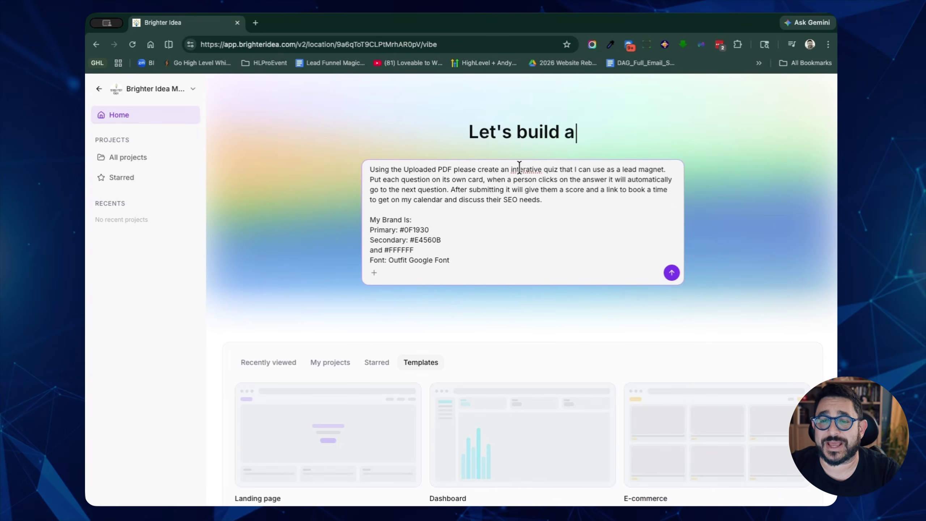
right_click(519, 167)
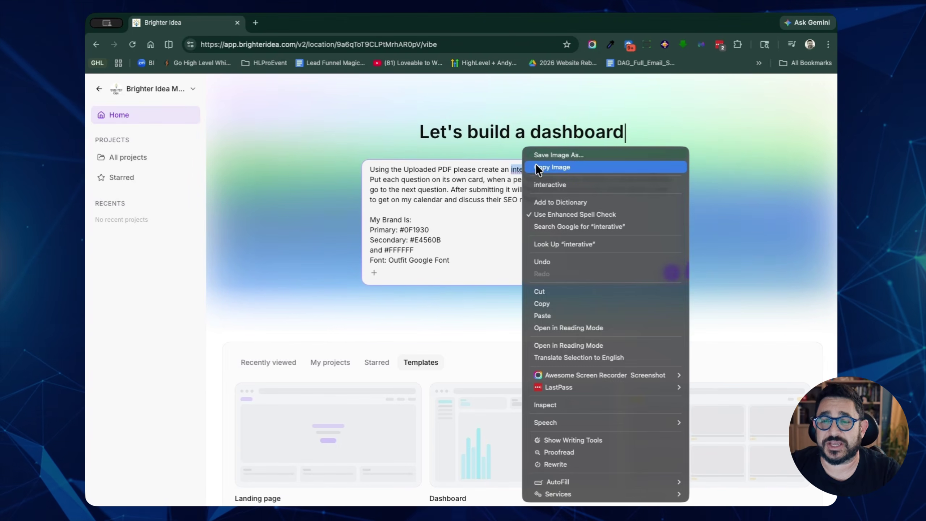
click(543, 184)
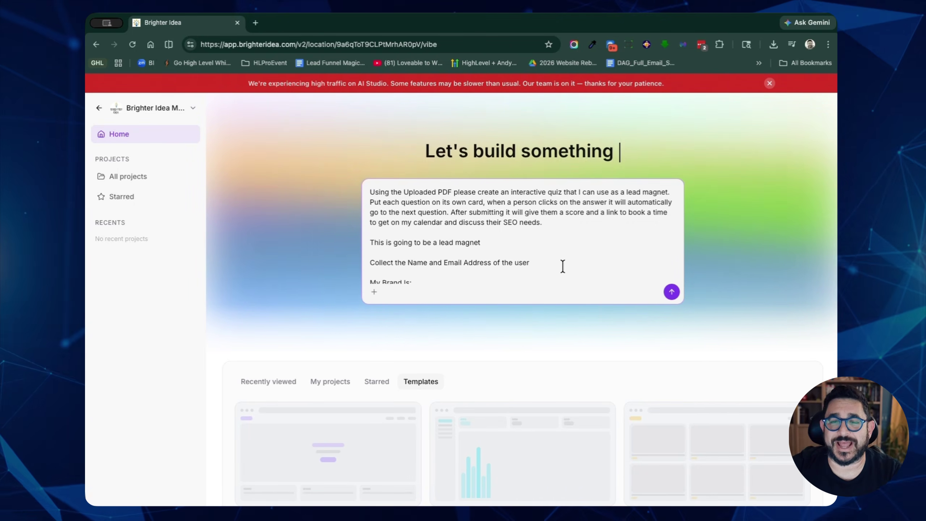
click(671, 292)
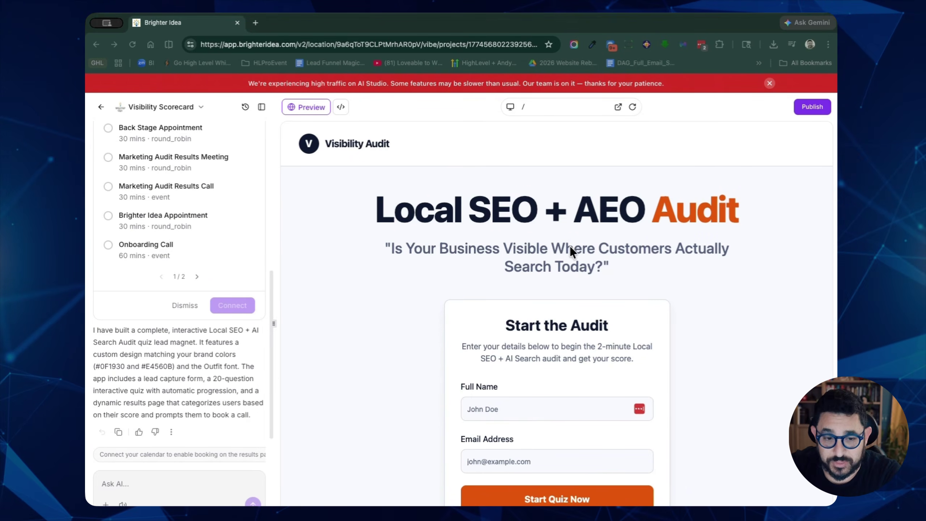
Step: Scroll the generated preview down to the Start Quiz Now button
scroll(570, 248, down, 2)
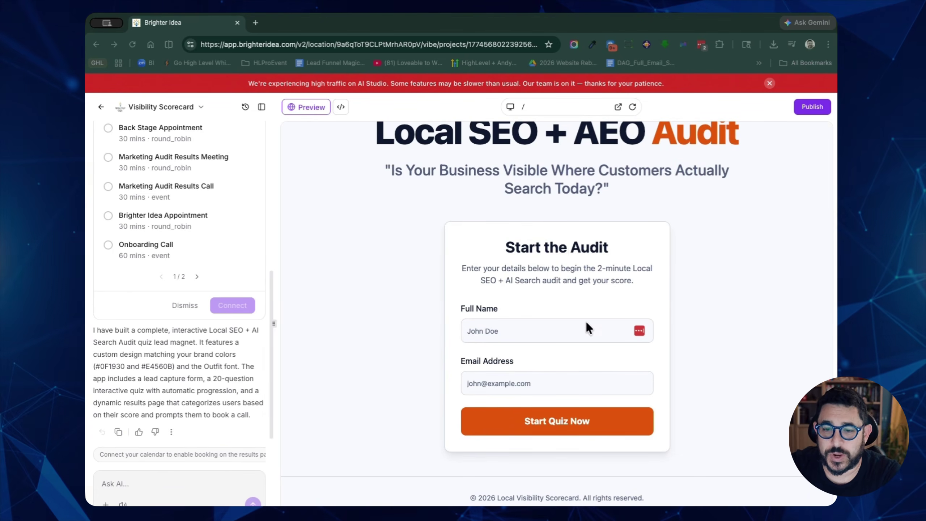
Step: Enter a test lead's full name and email in the preview form and start the quiz
click(524, 330)
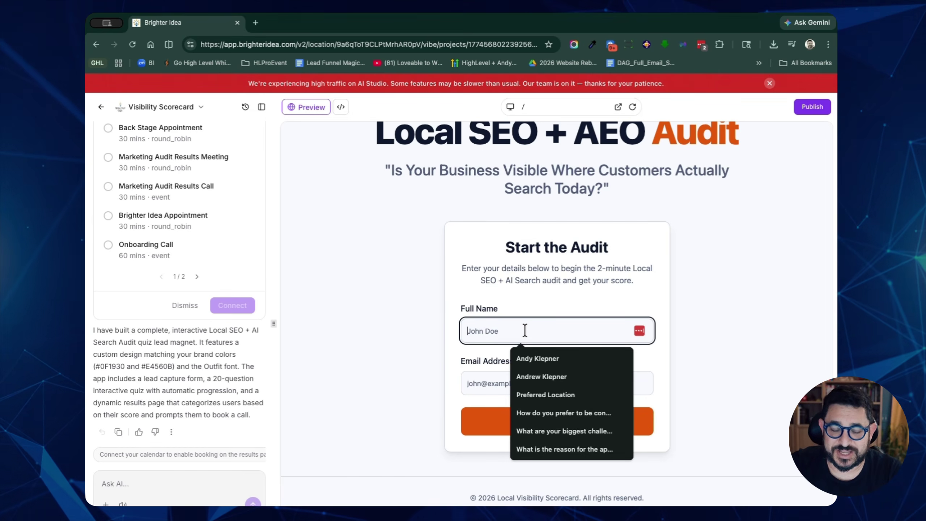
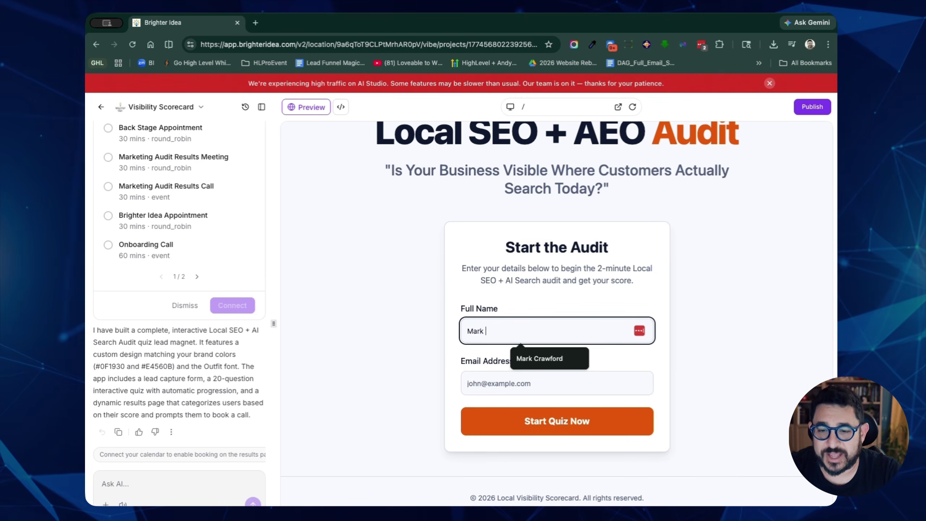
key(Tab)
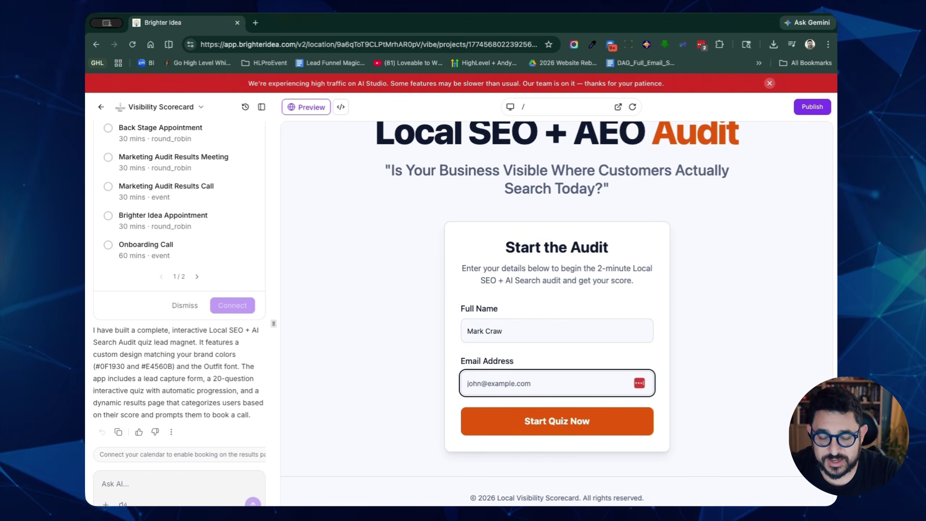
text(craw@)
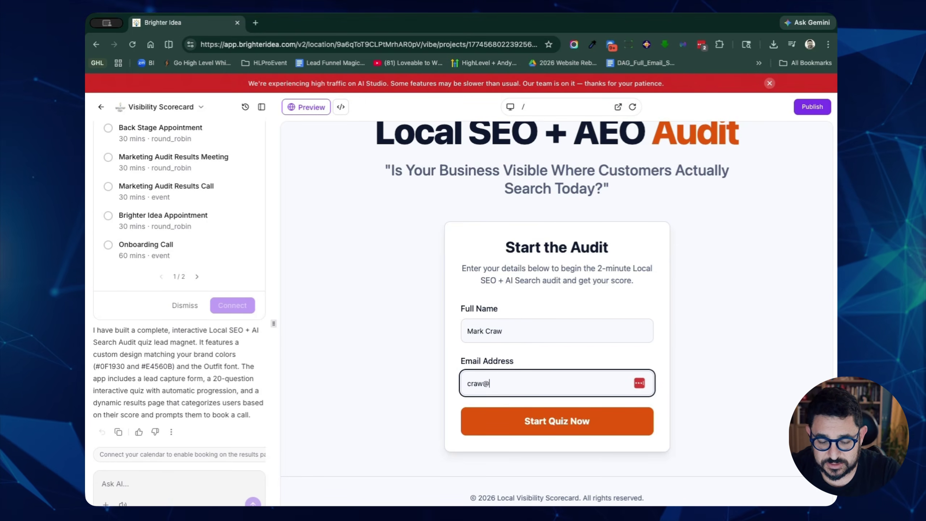
click(562, 423)
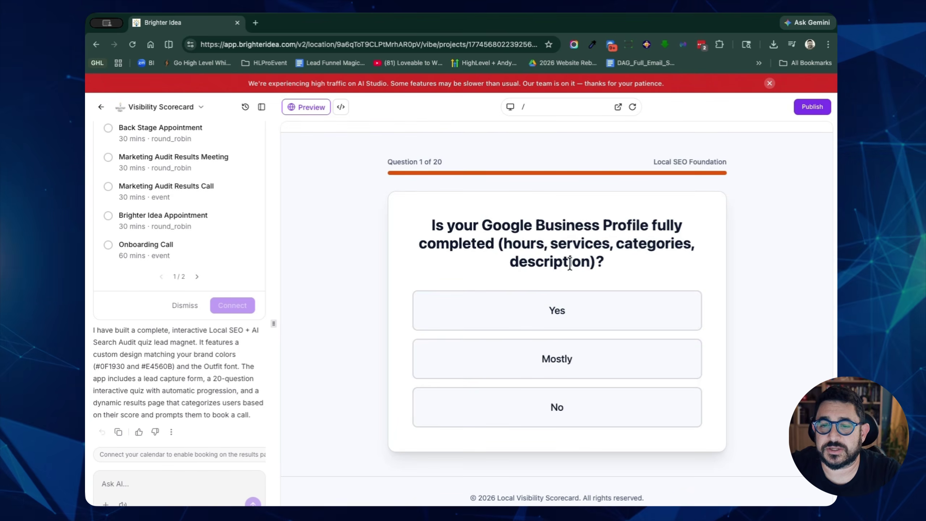
Step: Answer questions 1–11 (Yes, Occasionally, Under 10, Yes, Some, No, Yes, Limited, No, Yes…)
click(577, 324)
click(580, 356)
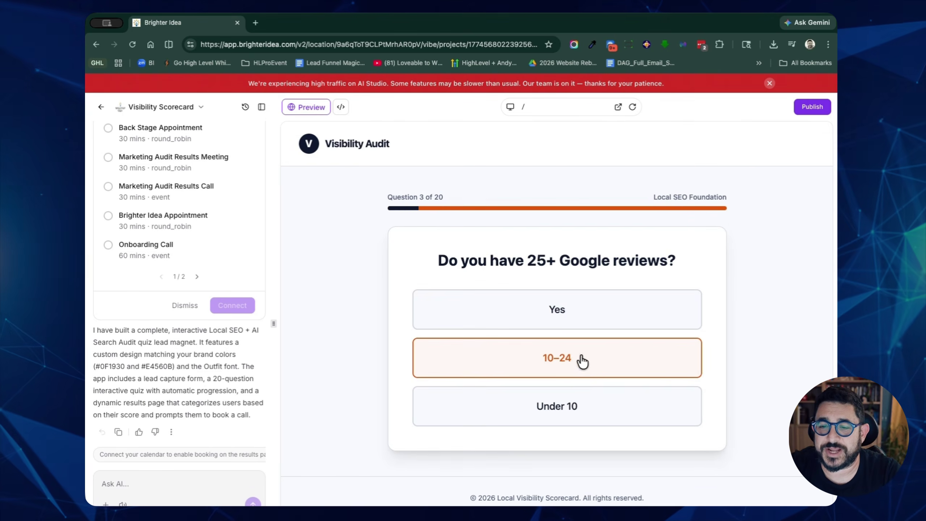
click(583, 407)
click(589, 324)
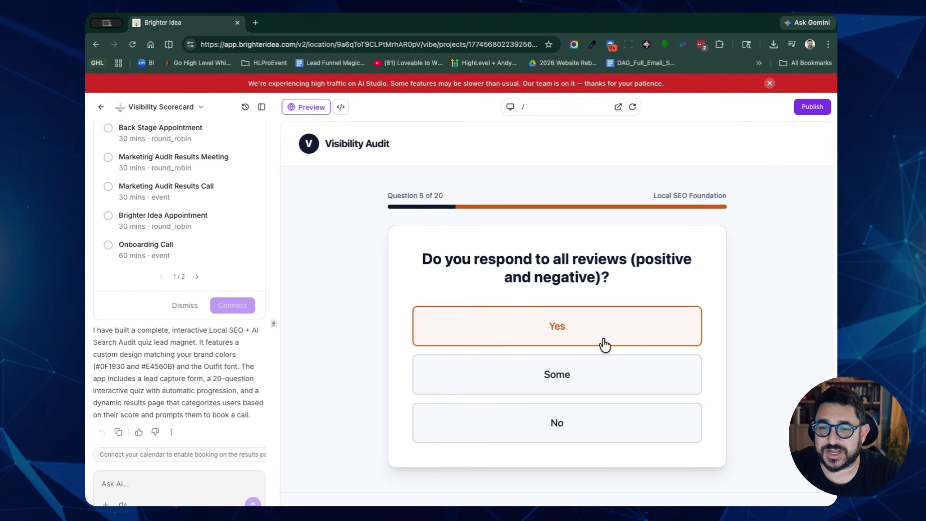
click(589, 375)
click(605, 431)
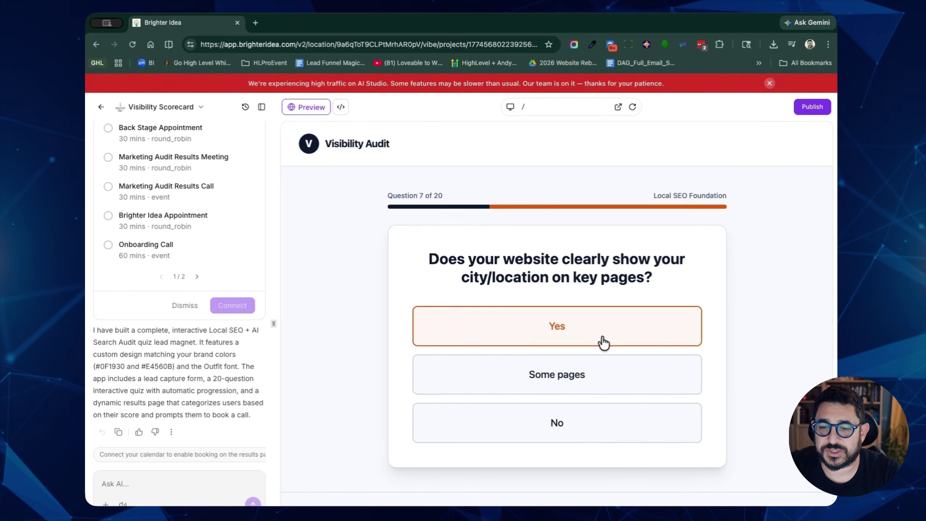
click(599, 347)
click(642, 392)
click(630, 431)
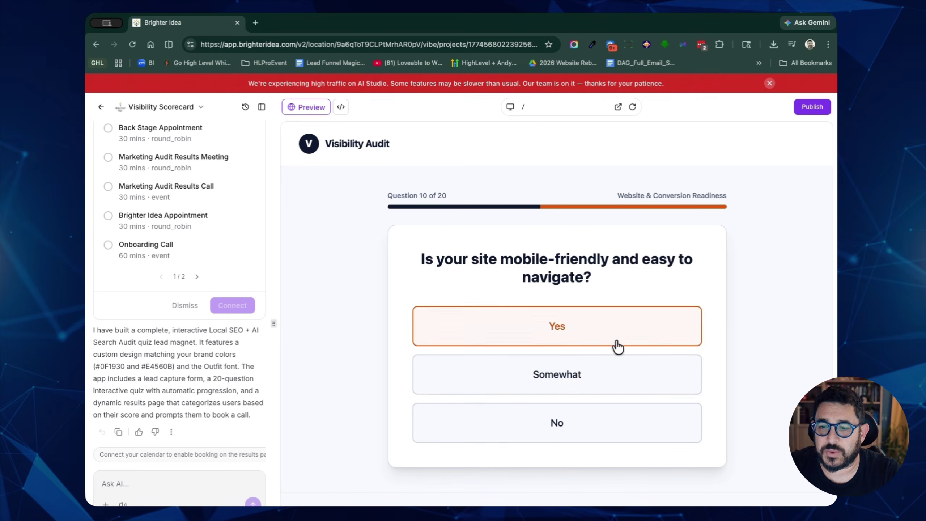
click(615, 347)
click(624, 376)
click(624, 337)
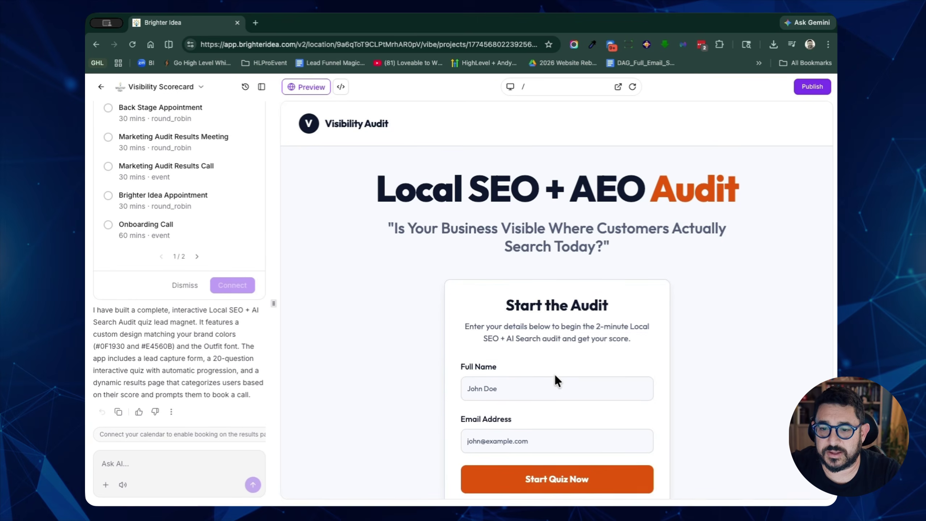
Step: Select the Brighter Idea Appointment calendar in the chat panel and confirm connecting it
scroll(176, 318, up, 1)
scroll(176, 318, down, 1)
scroll(176, 318, up, 1)
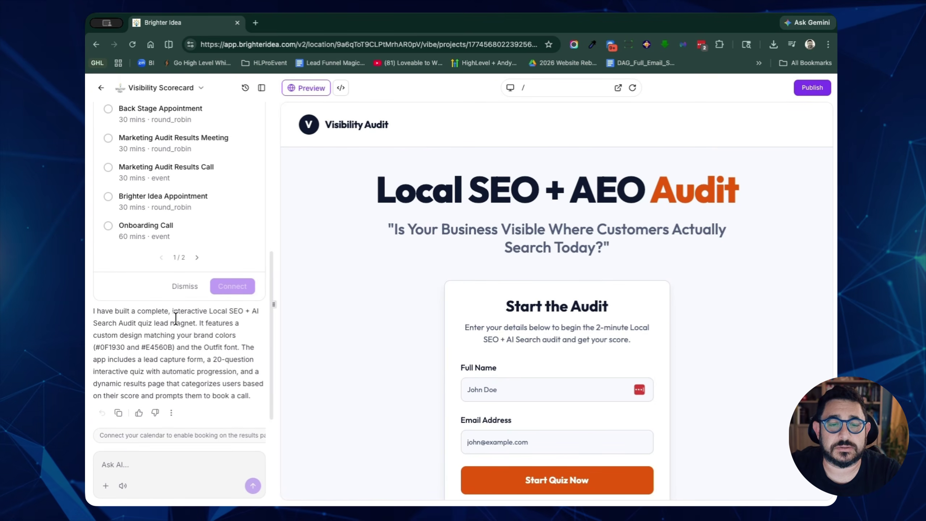
scroll(184, 236, up, 5)
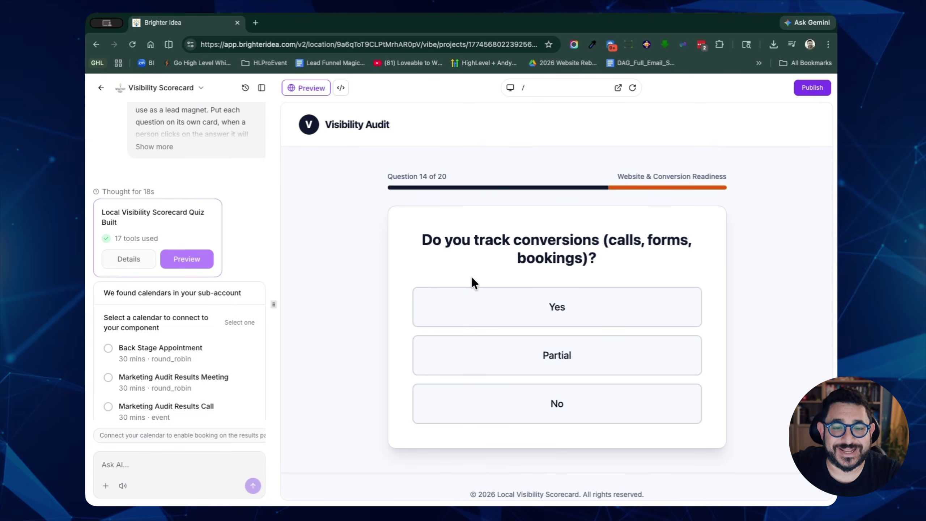
scroll(189, 353, down, 3)
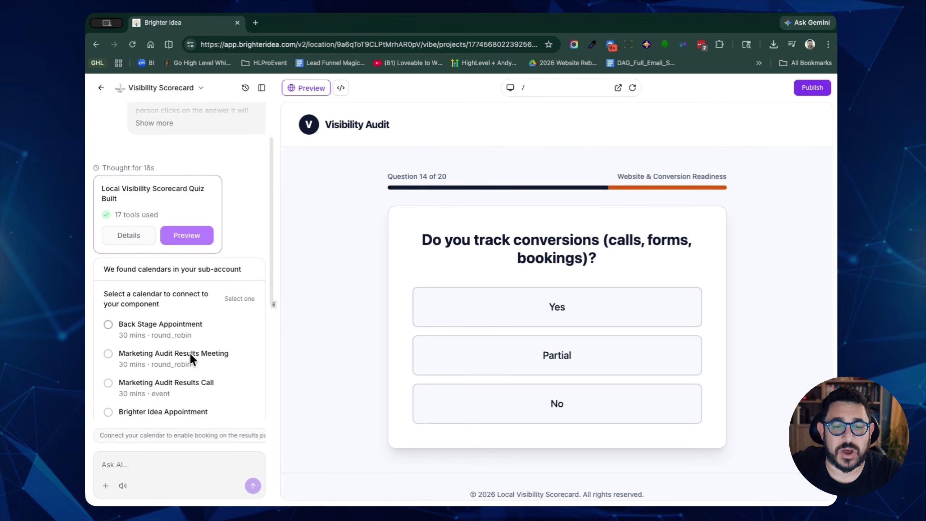
scroll(189, 353, down, 2)
click(146, 335)
scroll(244, 352, down, 2)
click(239, 354)
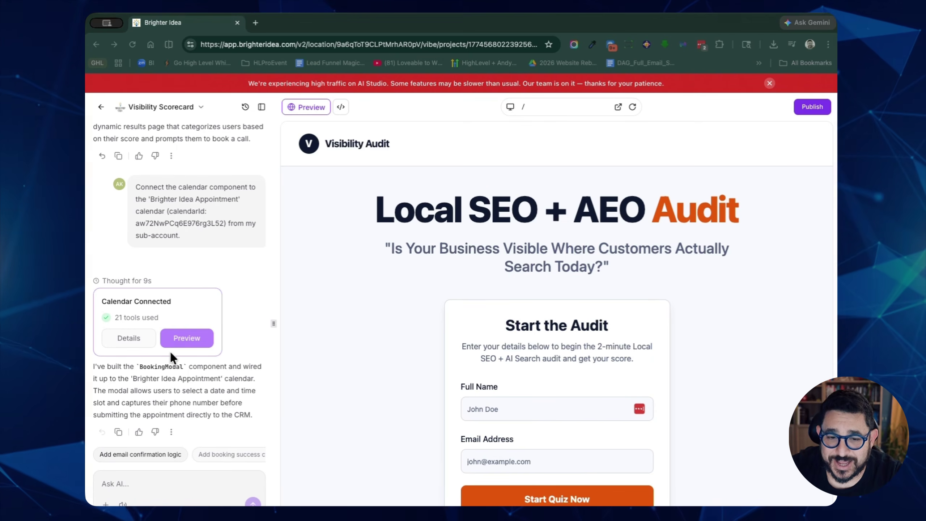
Step: Review the steps behind the Calendar Connected result, then return to the app preview
click(183, 341)
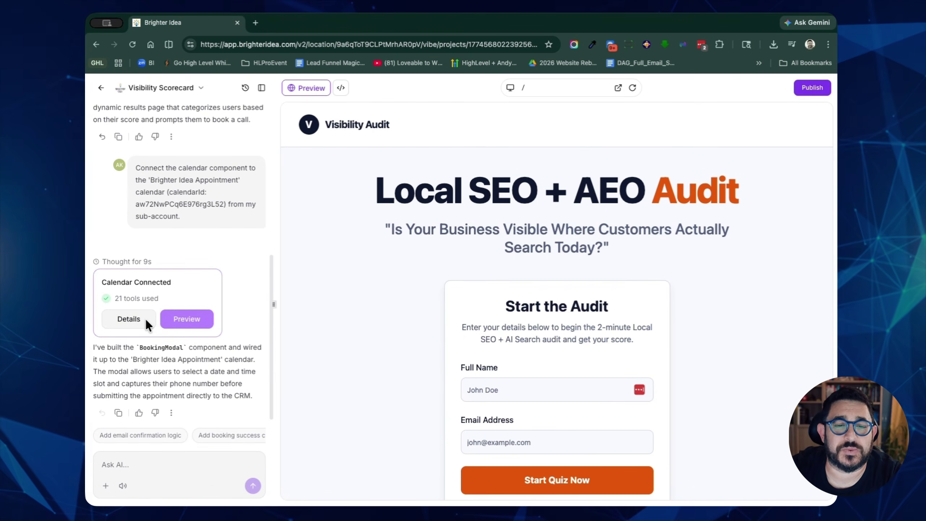
click(145, 319)
scroll(330, 322, down, 1)
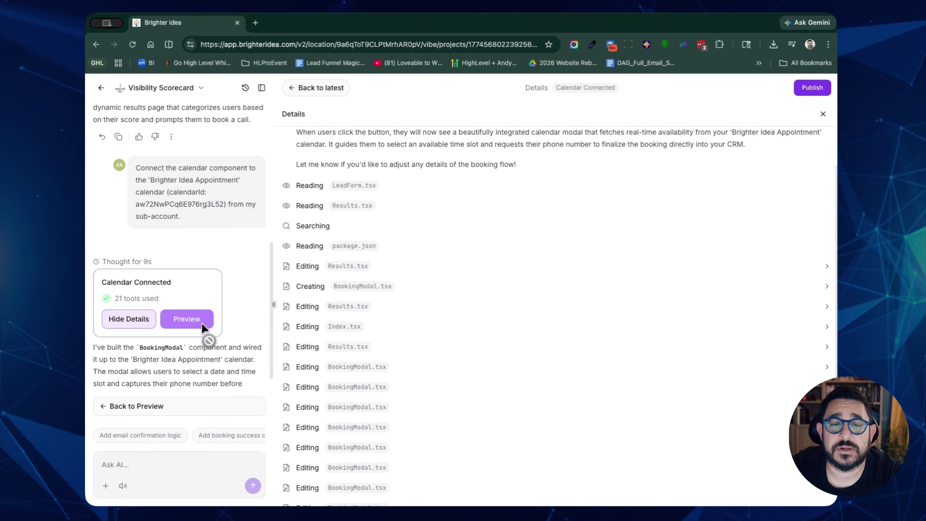
click(122, 318)
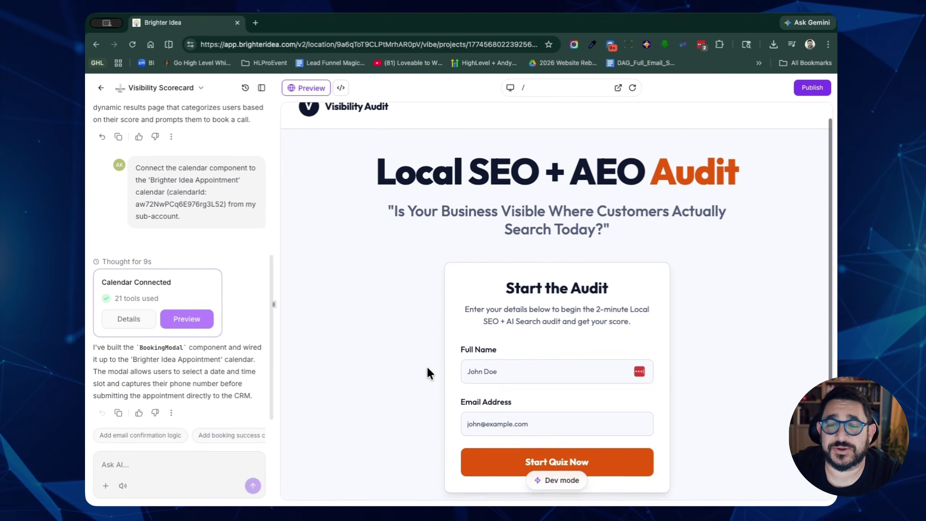
Step: Scroll through the app preview to inspect the calendar-linked booking step
scroll(426, 366, down, 3)
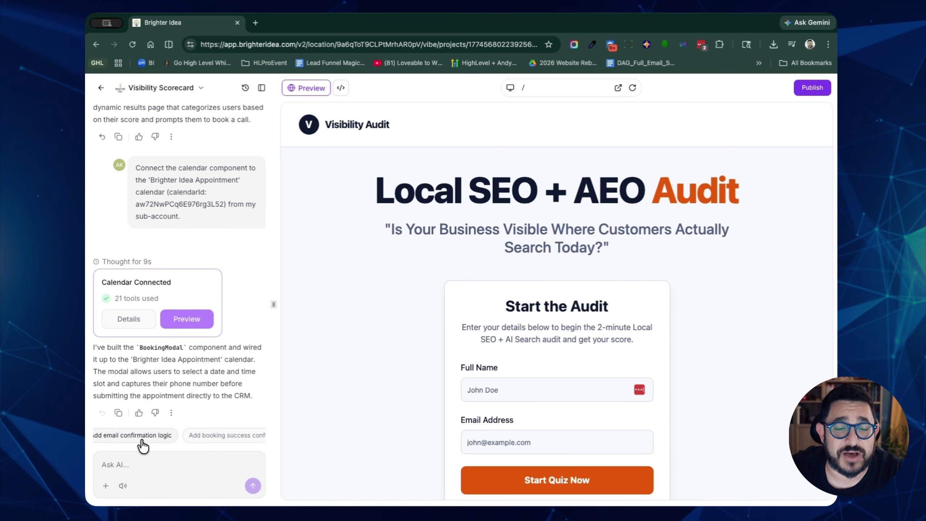
scroll(143, 445, right, 2)
scroll(142, 445, right, 1)
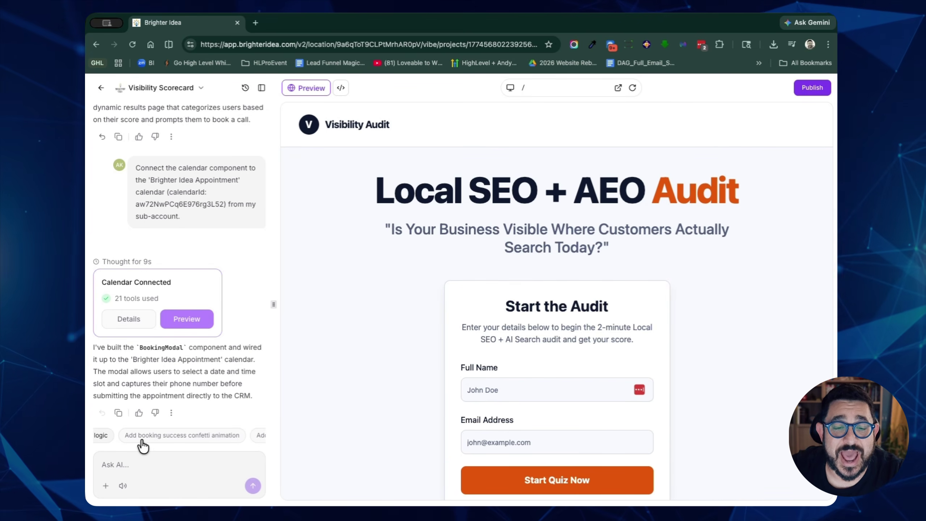
scroll(144, 444, right, 5)
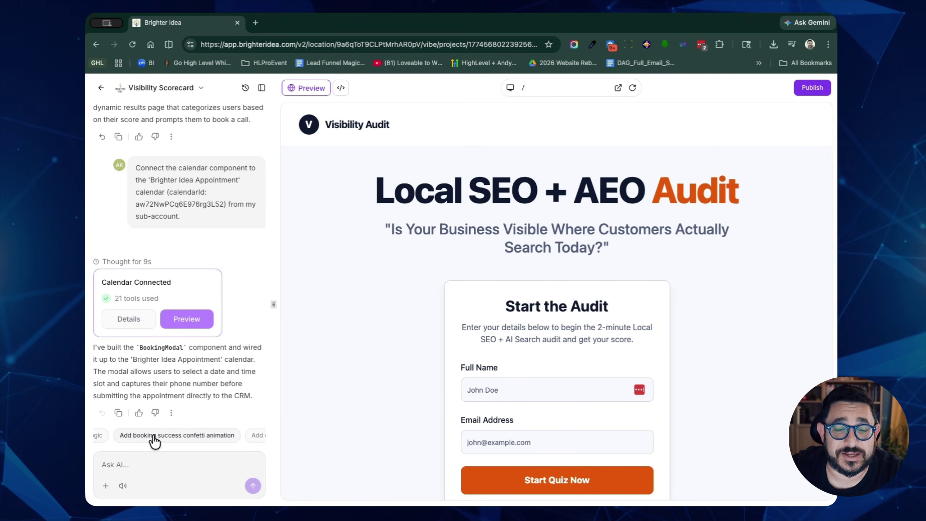
scroll(153, 436, right, 5)
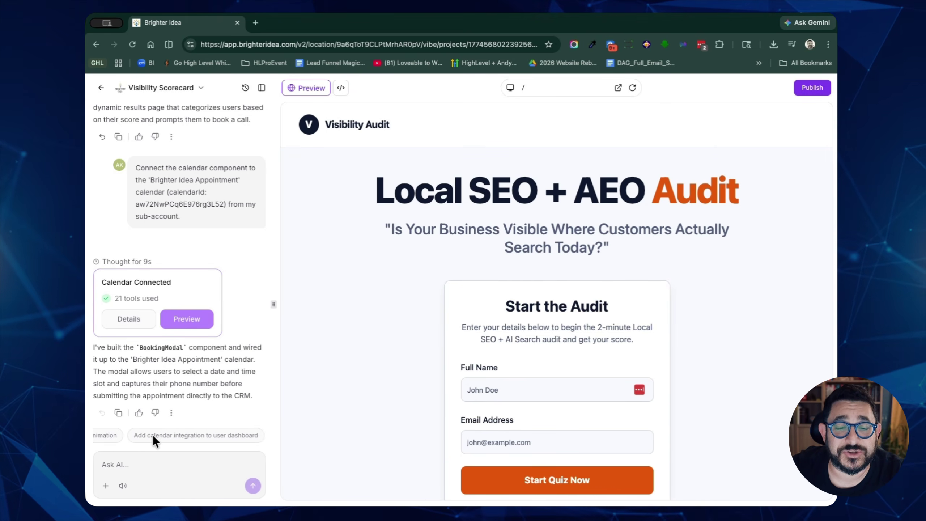
scroll(155, 437, left, 10)
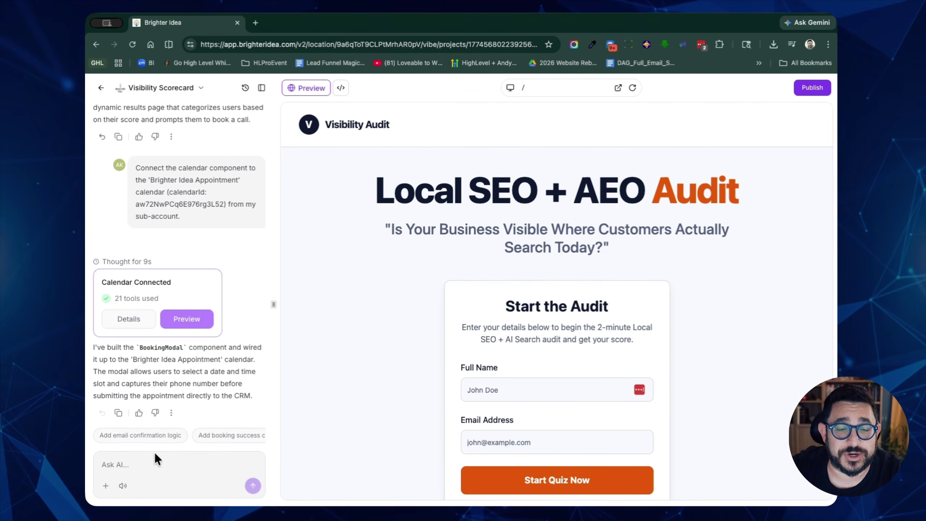
scroll(657, 368, down, 2)
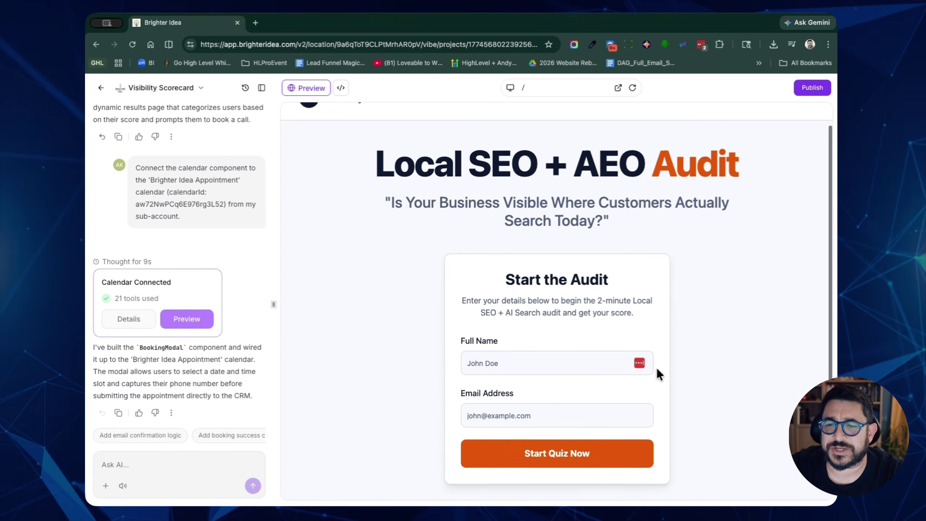
Step: Fill the preview form's Full Name and Email Address with a test lead's details
click(527, 360)
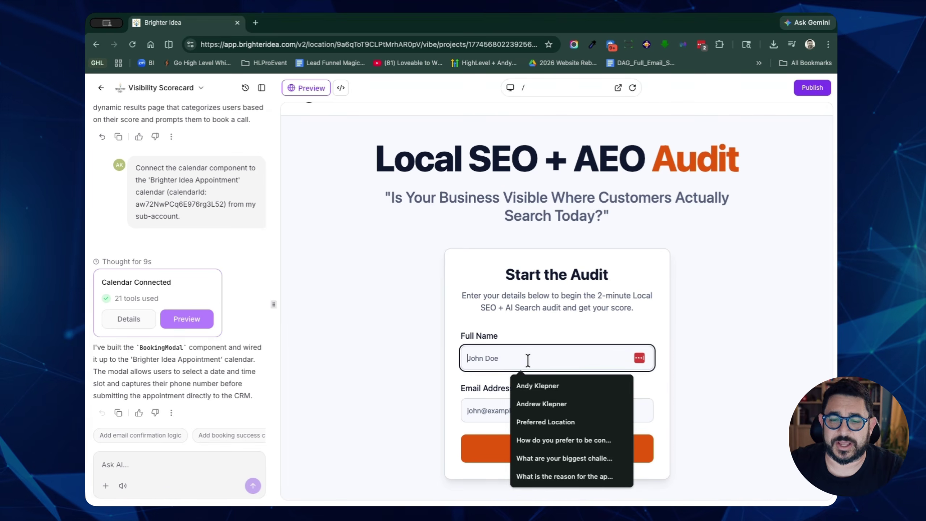
click(542, 362)
click(542, 362)
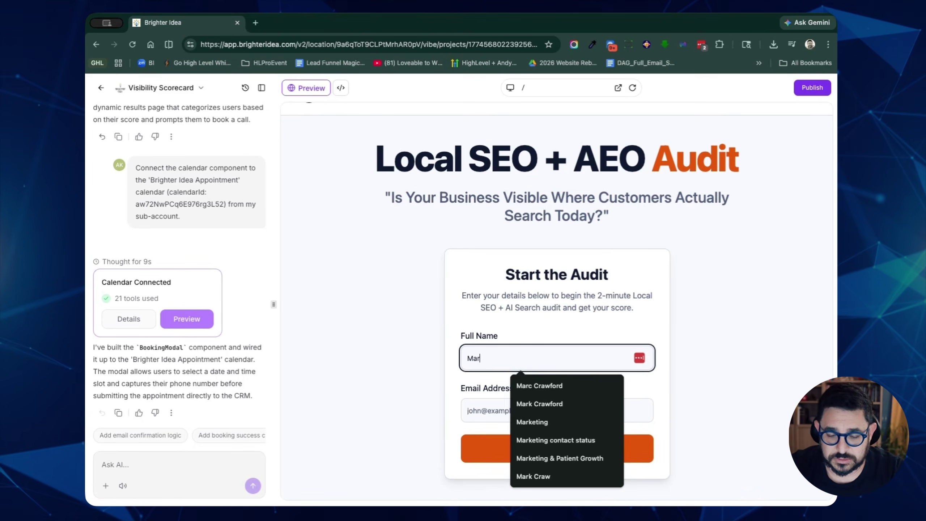
key(Tab)
text(craw)
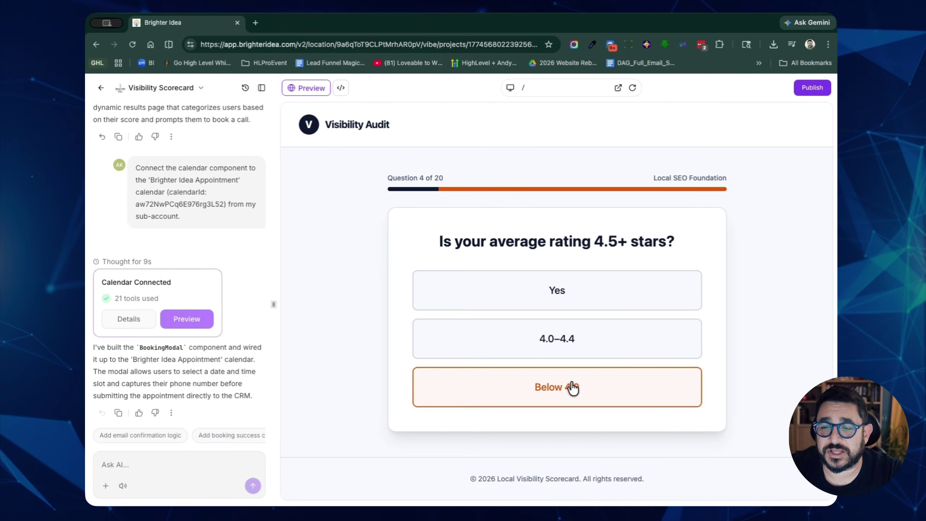
Step: Answer all quiz questions through the final one and scroll the 54/100 score
click(573, 388)
click(579, 328)
click(568, 369)
click(571, 372)
click(575, 374)
click(579, 375)
click(587, 373)
click(598, 370)
click(602, 370)
click(609, 376)
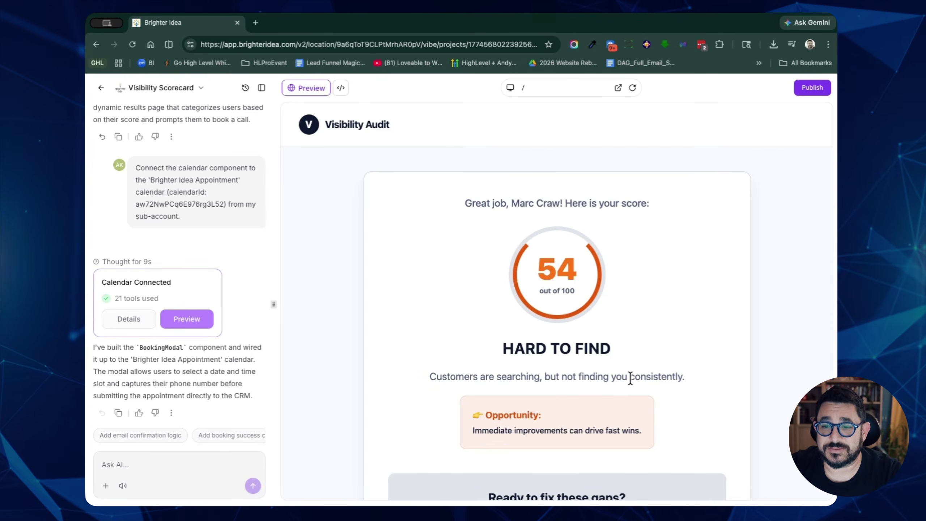
scroll(589, 290, down, 4)
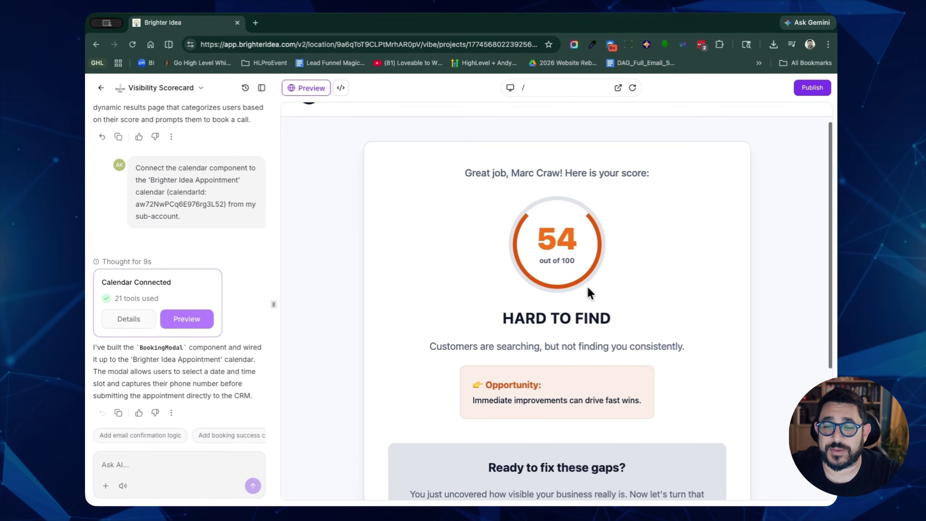
scroll(617, 293, down, 2)
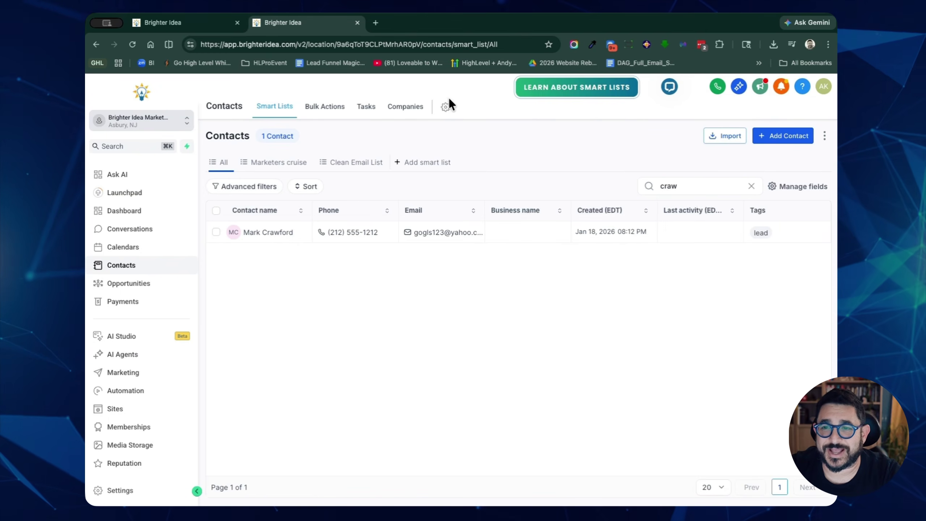
Step: Back in the scorecard builder, request the 'Add email confirmation logic' suggestion
click(203, 23)
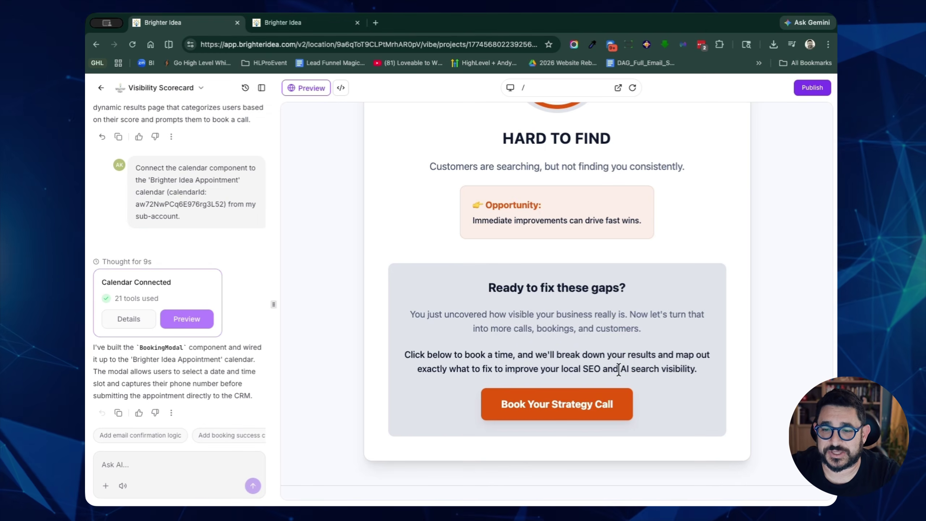
scroll(605, 365, down, 1)
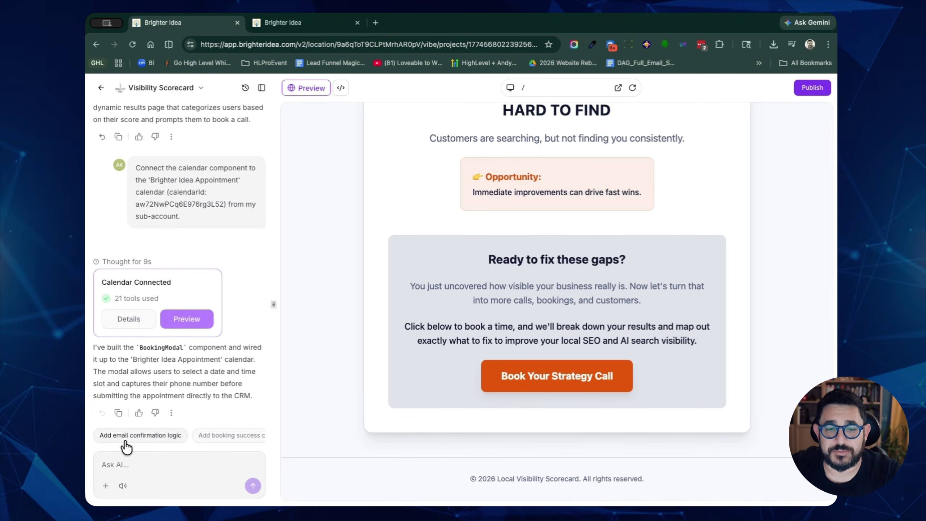
click(156, 441)
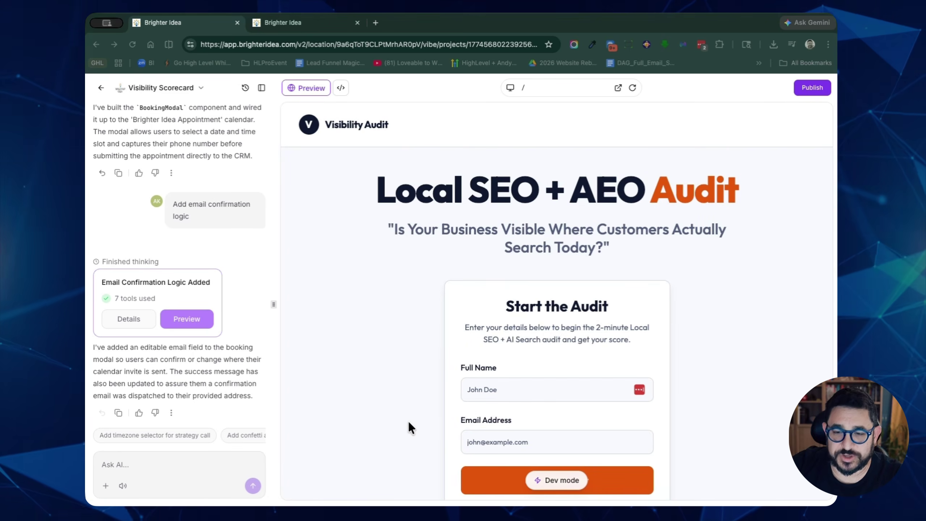
Step: Retest the preview and review the 54/100 'Hard to Find' results page
click(508, 388)
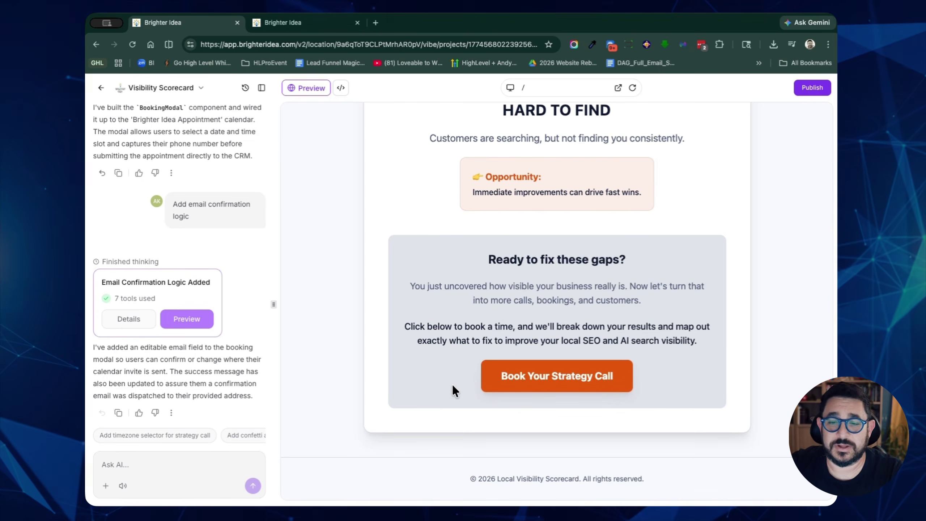
scroll(452, 385, up, 2)
scroll(452, 384, down, 2)
scroll(452, 384, up, 3)
scroll(452, 385, down, 3)
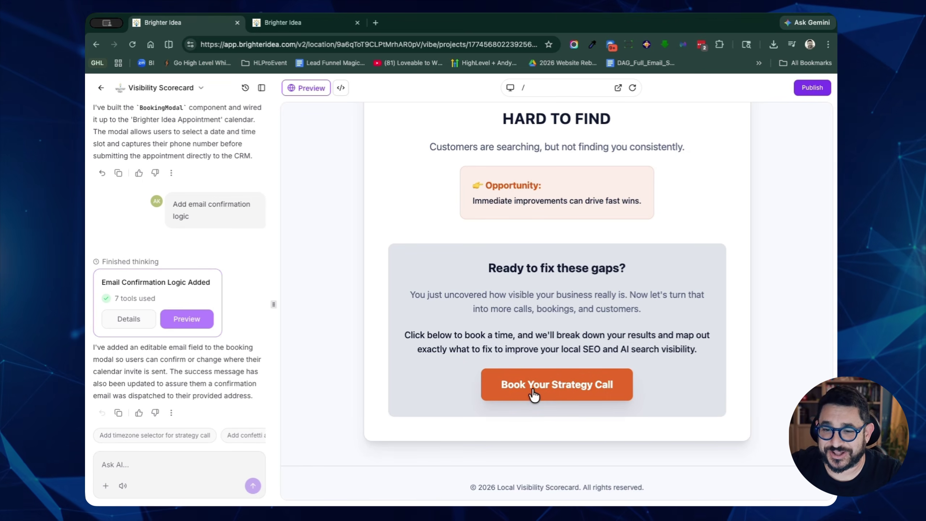
scroll(533, 394, up, 6)
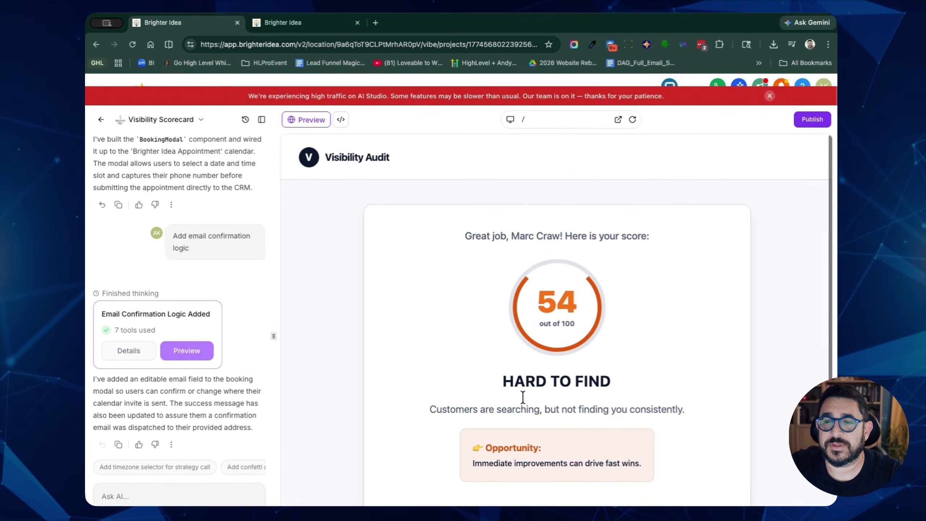
scroll(510, 391, down, 5)
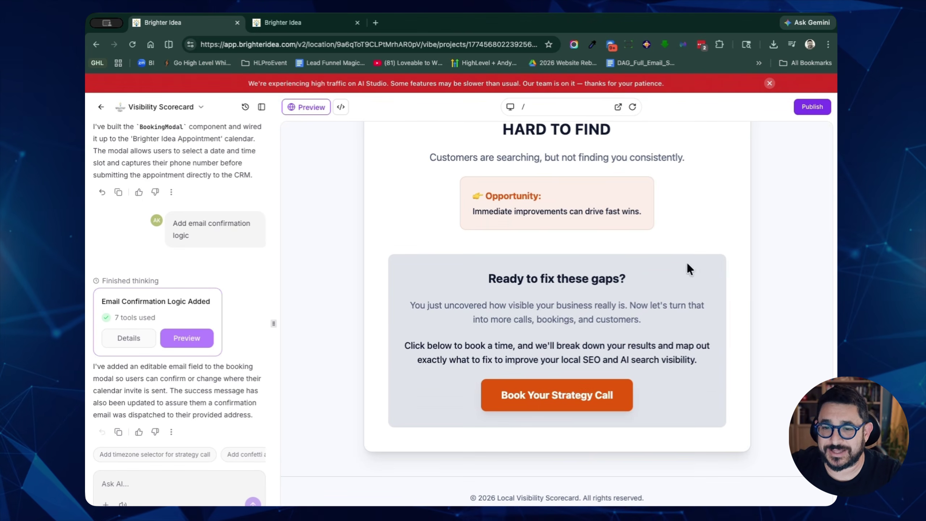
Step: Publish the scorecard to visibility-scorecard.vibepreview.com and open the live app
click(805, 110)
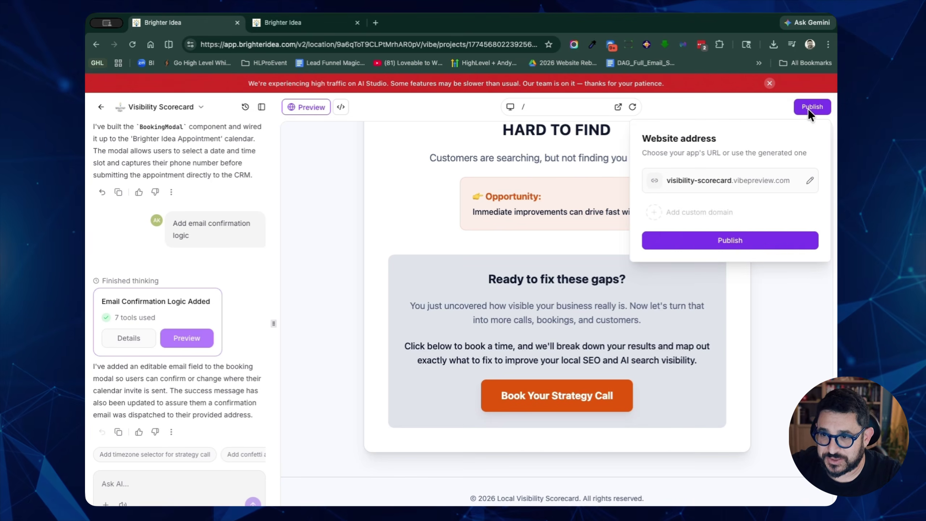
click(741, 239)
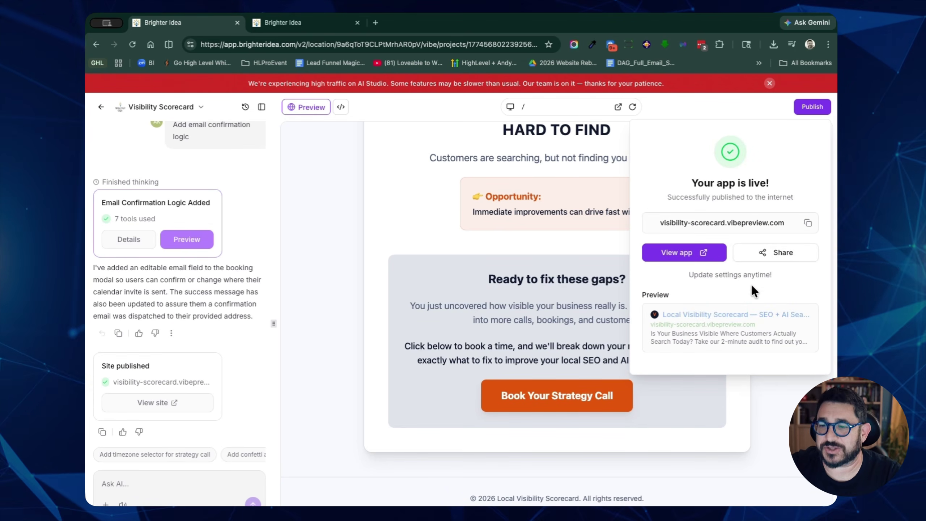
click(693, 253)
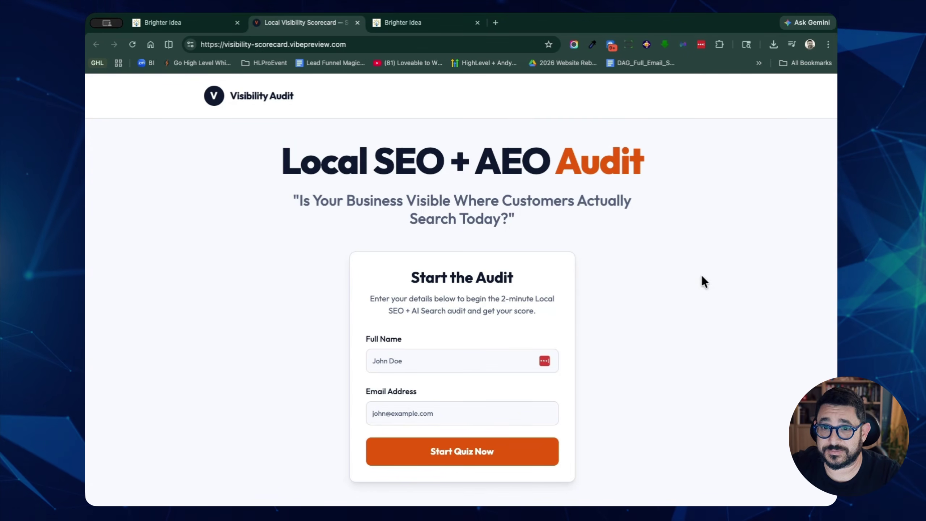
Step: Enter a test lead's full name, retyping it, and email on the live form
click(476, 359)
text(Blake)
key(Tab)
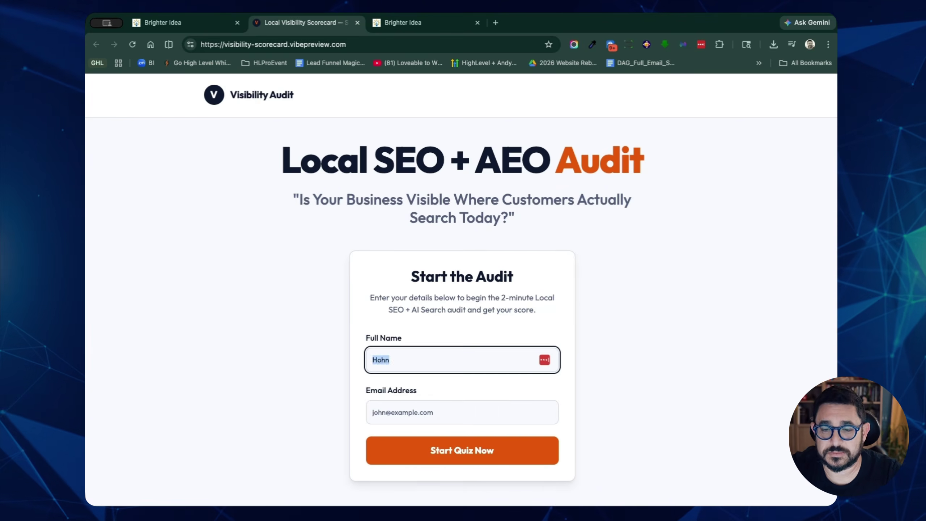
key(shift+Tab)
key(Tab)
text(jonc)
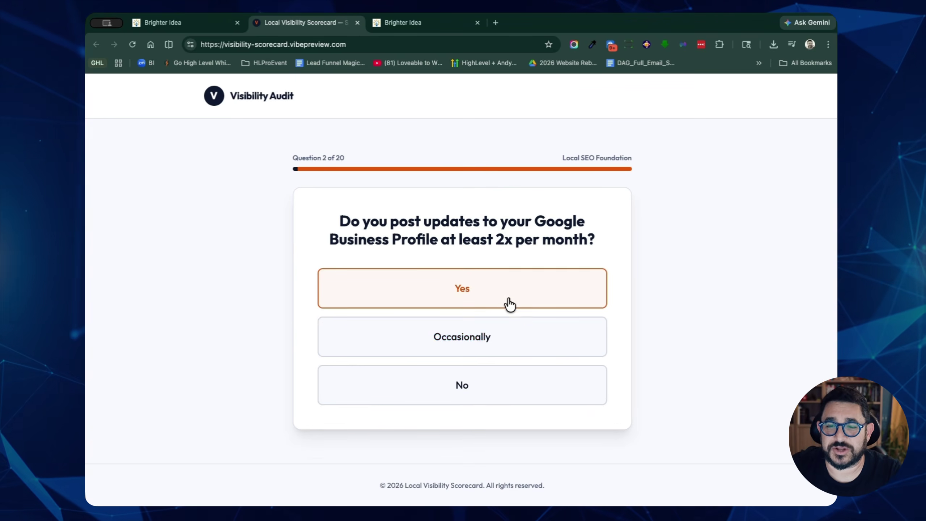
Step: Finish the quiz through question 20, reach 56/100, and open the strategy-call booking calendar
click(514, 351)
click(532, 290)
click(514, 336)
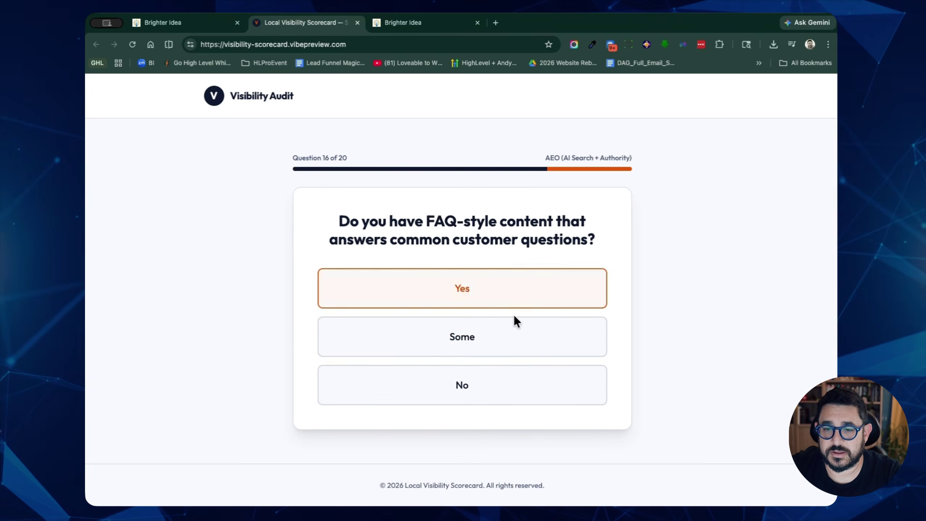
click(463, 296)
click(534, 352)
click(503, 391)
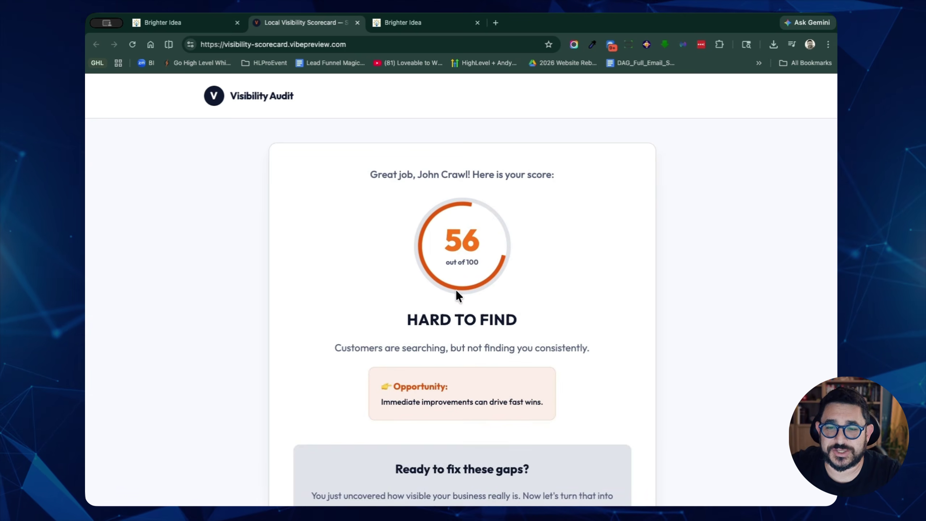
scroll(521, 249, down, 1)
scroll(522, 244, down, 5)
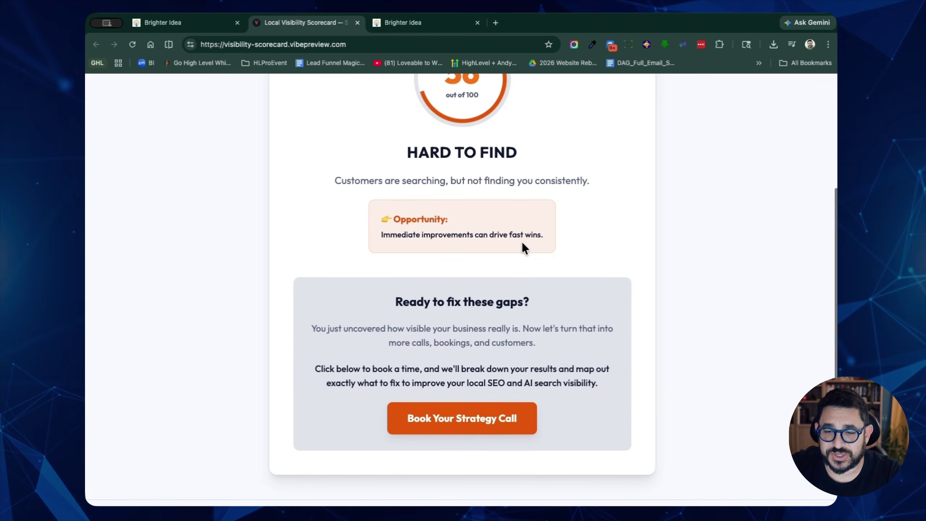
click(508, 402)
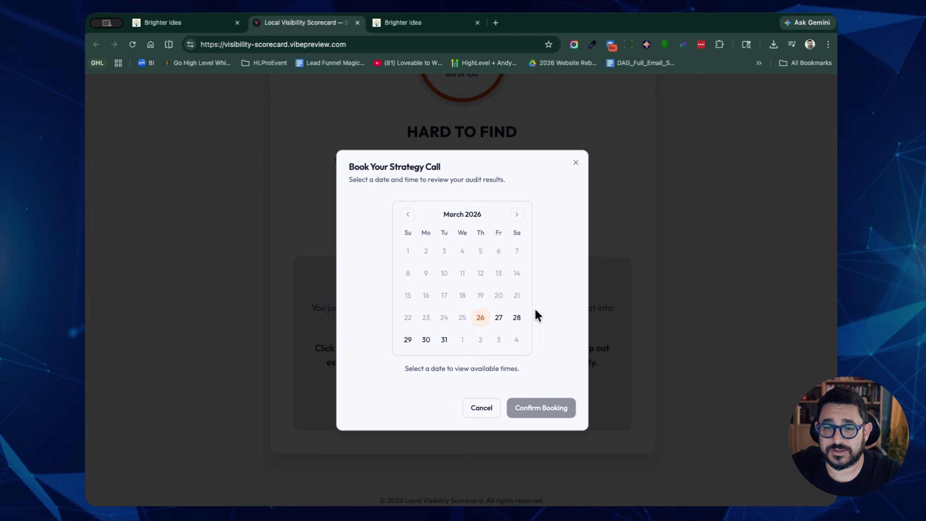
Step: Check March 27, 31, 30 and April 15, 16 for slots, then cancel booking
click(500, 318)
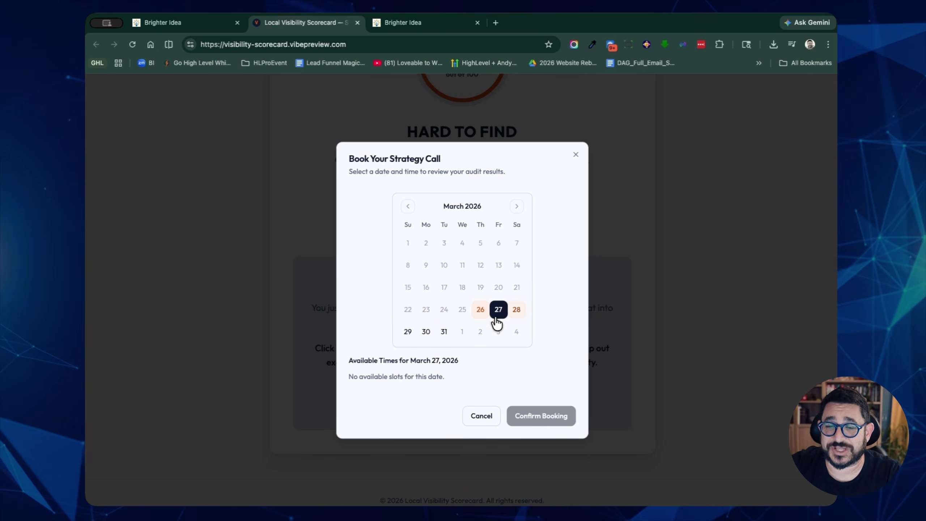
click(447, 334)
click(427, 333)
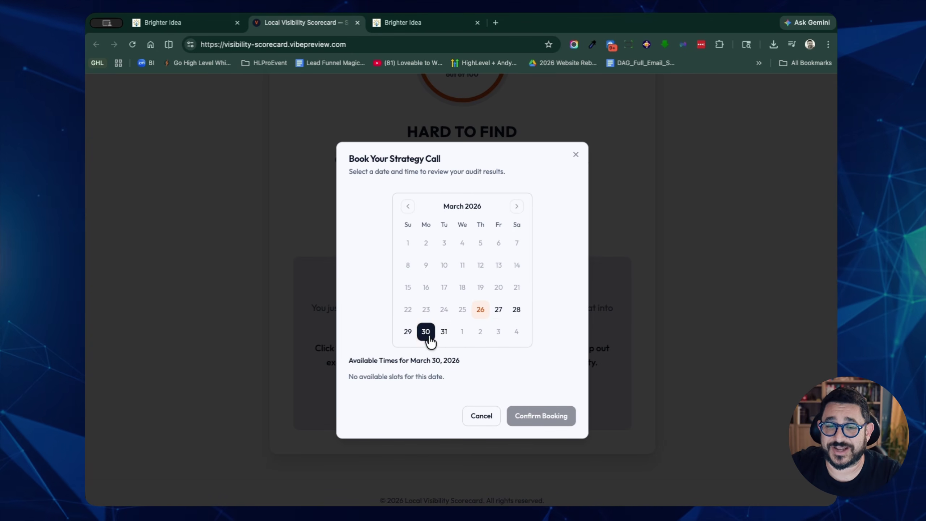
click(516, 206)
click(462, 287)
click(480, 288)
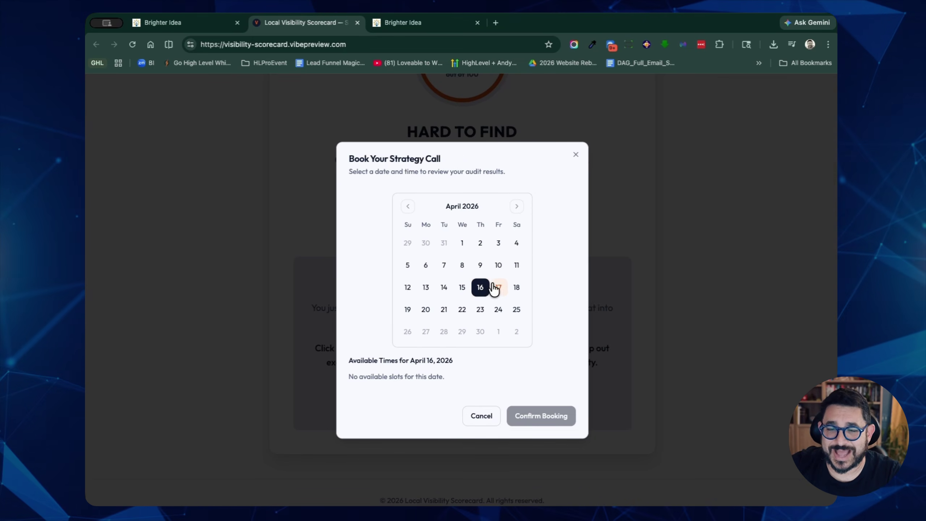
click(490, 415)
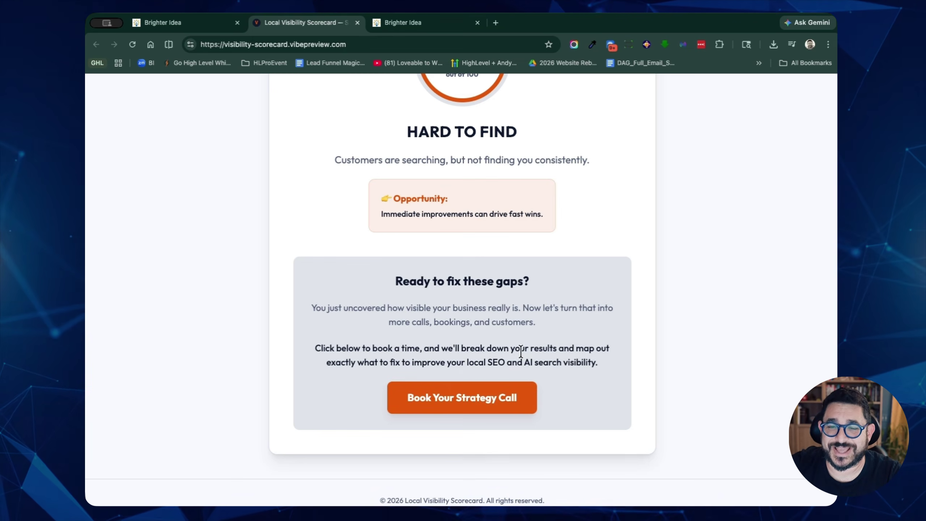
scroll(378, 178, down, 1)
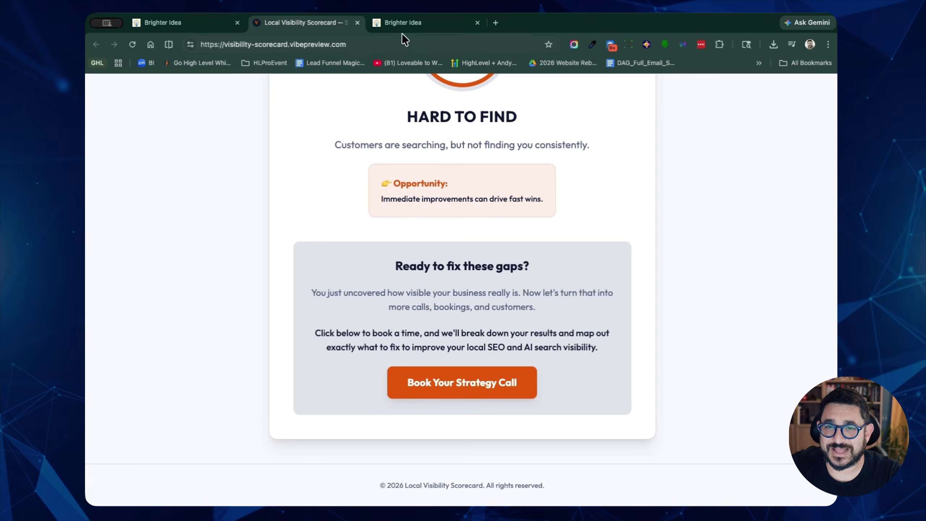
Step: Connect all the scorecard app's forms to CRM tracking with the seo-quiz tag, then republish
click(405, 24)
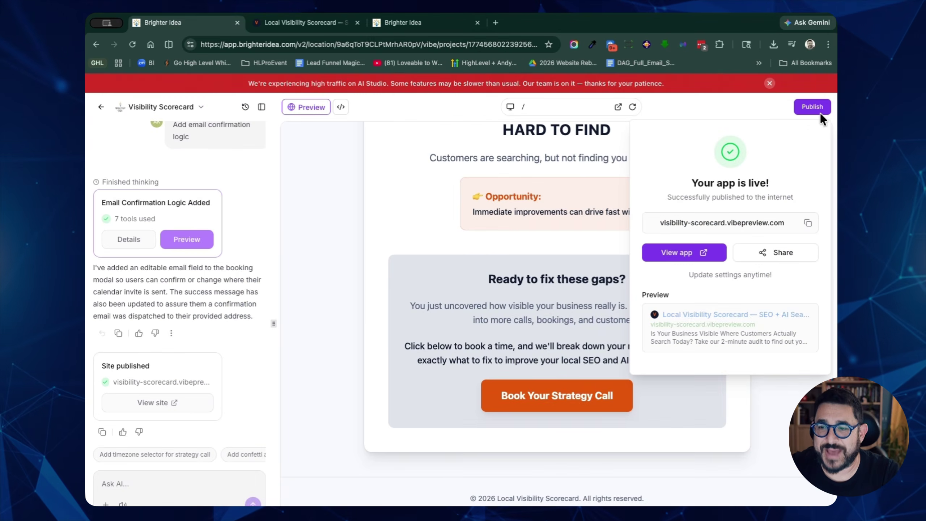
click(326, 222)
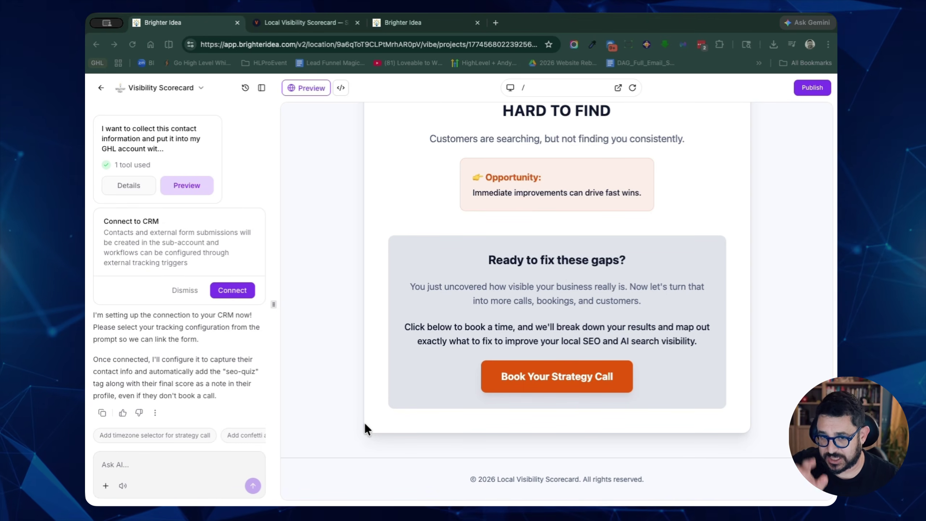
click(222, 291)
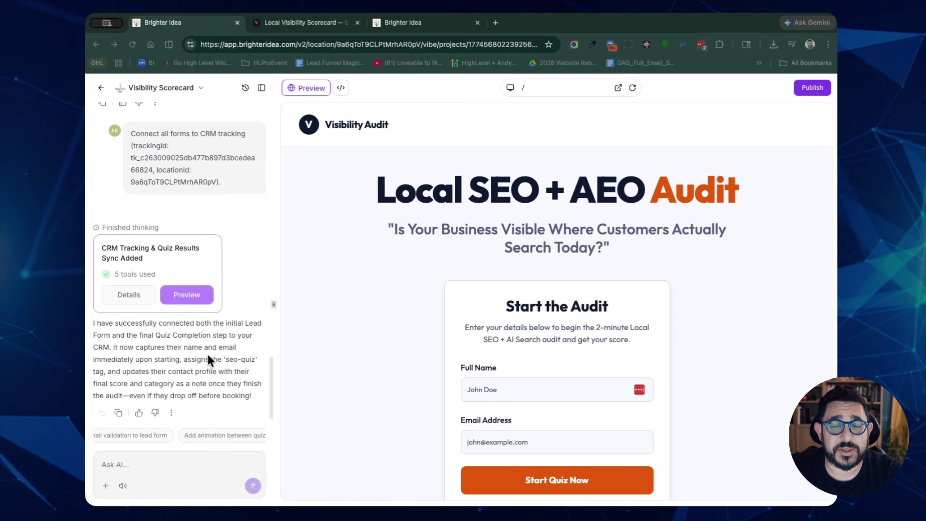
scroll(172, 428, left, 3)
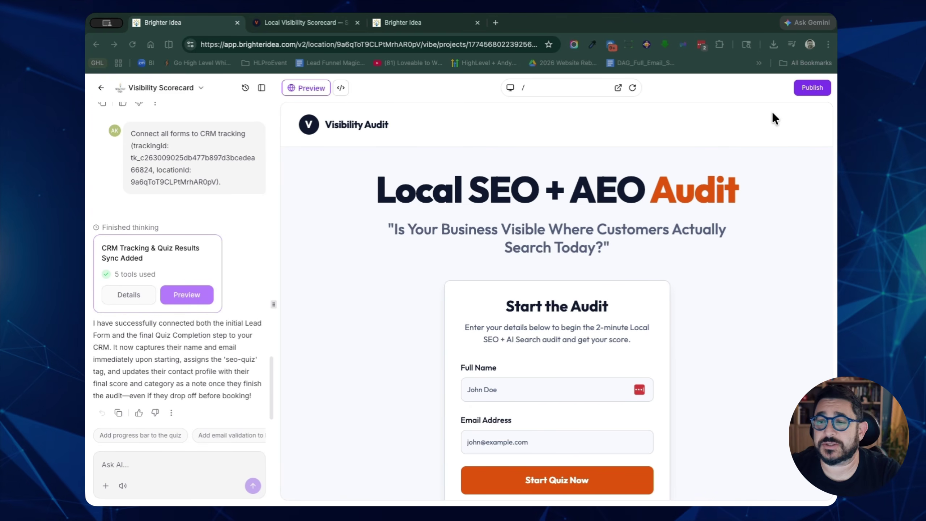
click(812, 87)
Step: Open the live scorecard site and enter the test lead's full name and email address
click(757, 151)
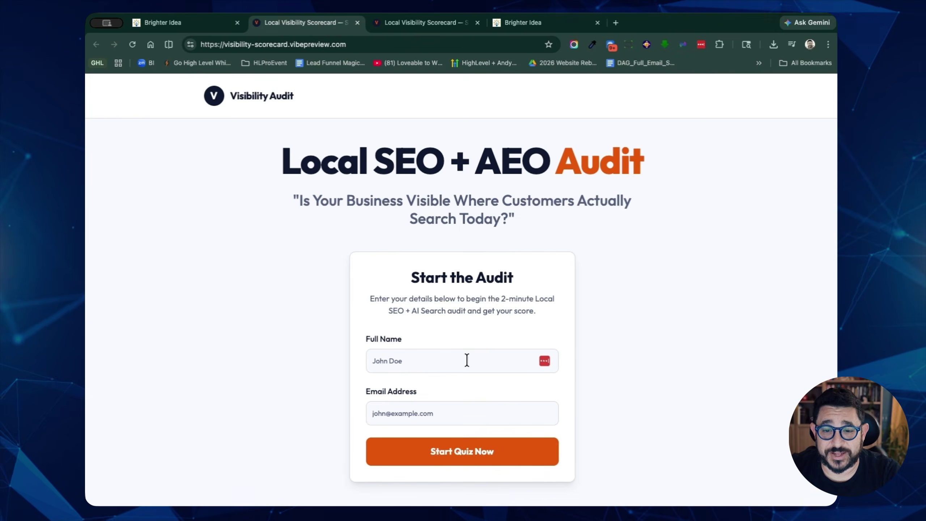
click(465, 360)
key(Tab)
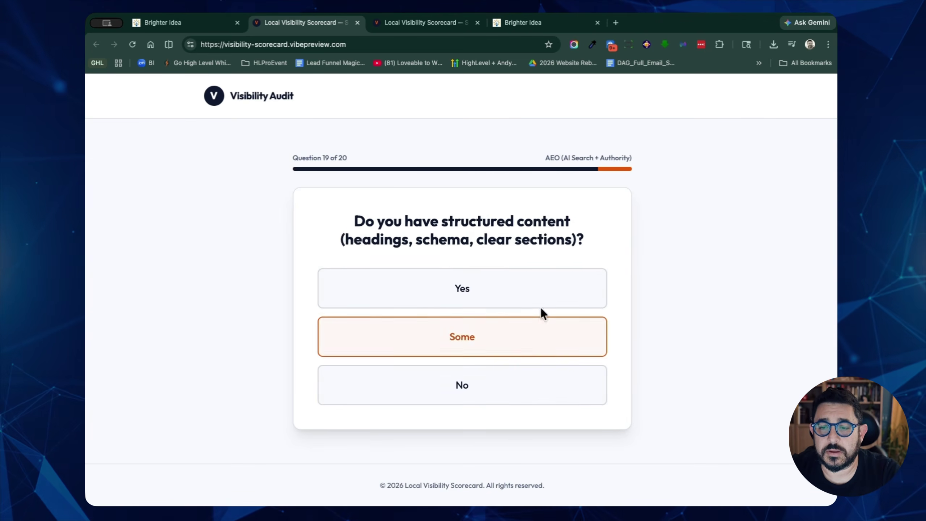
Step: Finish the 20-question quiz to reach a 57/100 score and go to the CRM contacts
click(558, 375)
scroll(572, 333, down, 2)
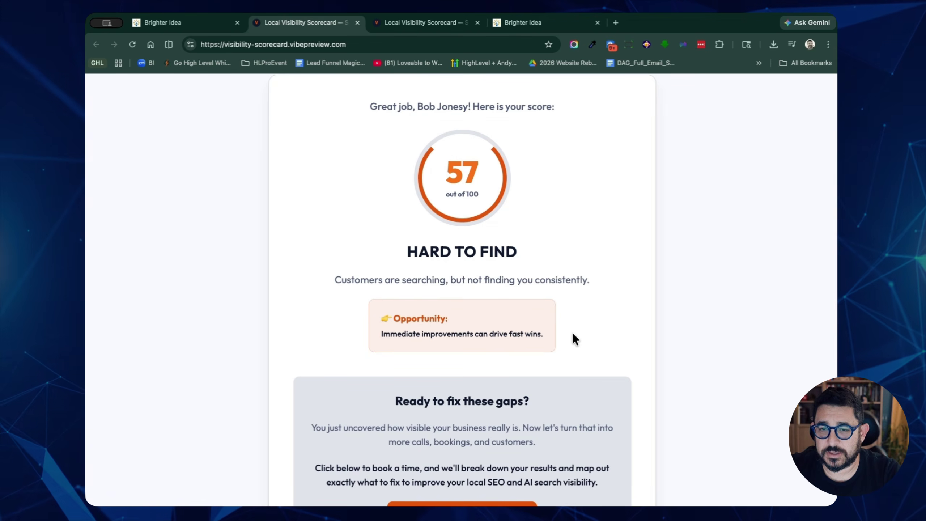
click(538, 22)
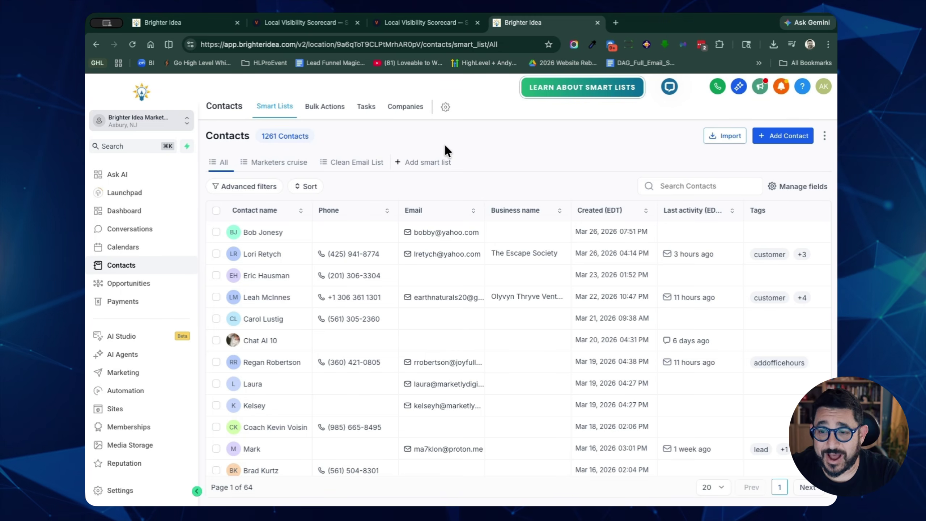
Step: Open the newest test contact's record in Contacts > Smart Lists > All
click(281, 235)
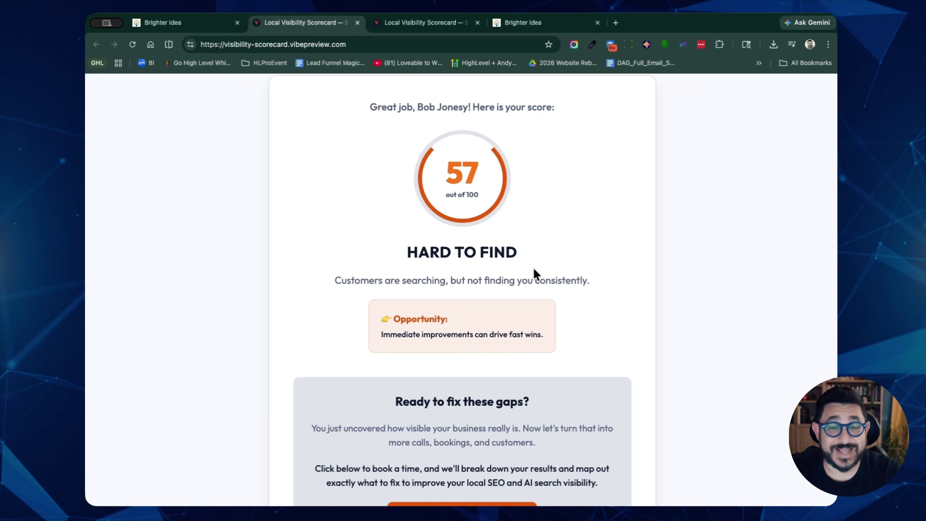
Step: Open the strategy call calendar and pick March 27, 2026 at 10:00 AM
scroll(533, 268, down, 4)
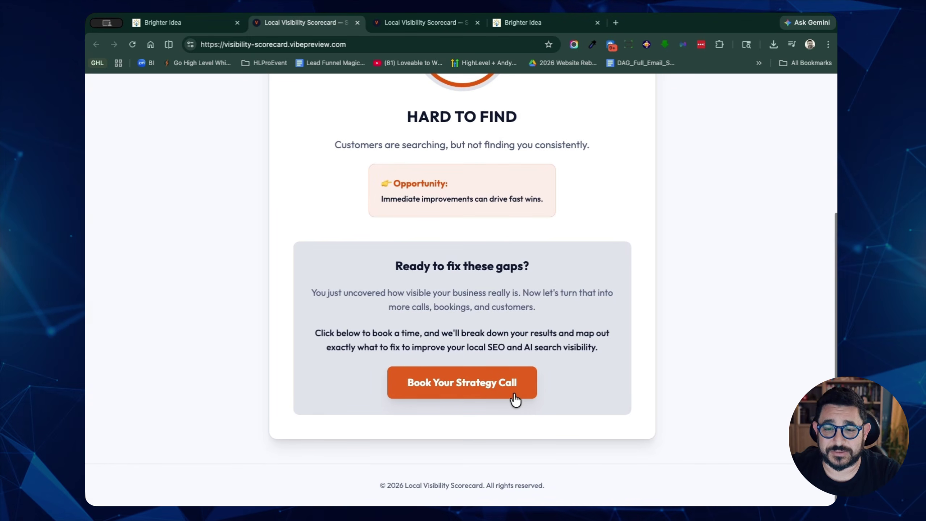
click(450, 390)
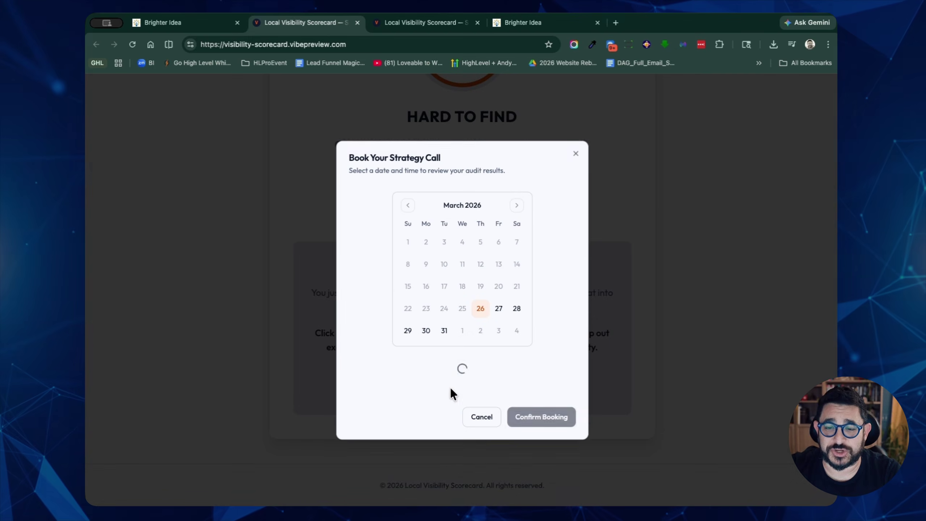
click(499, 318)
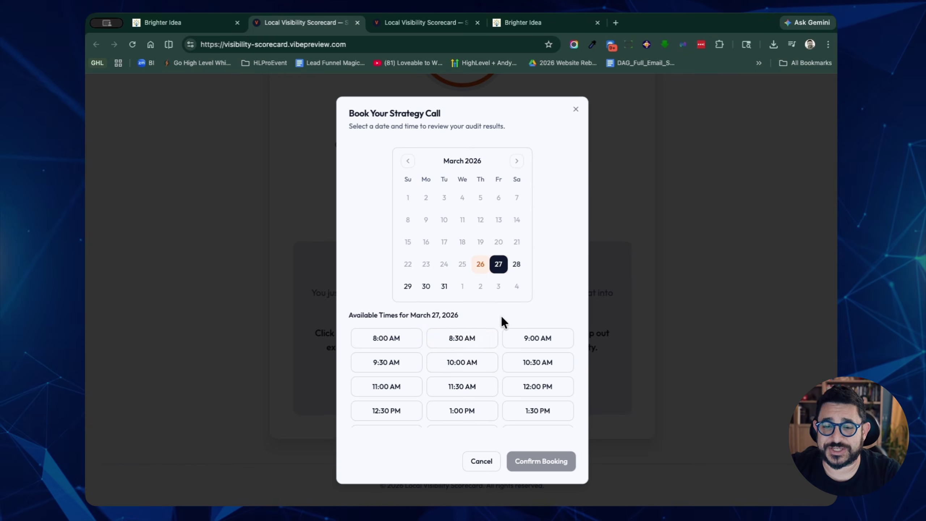
click(470, 361)
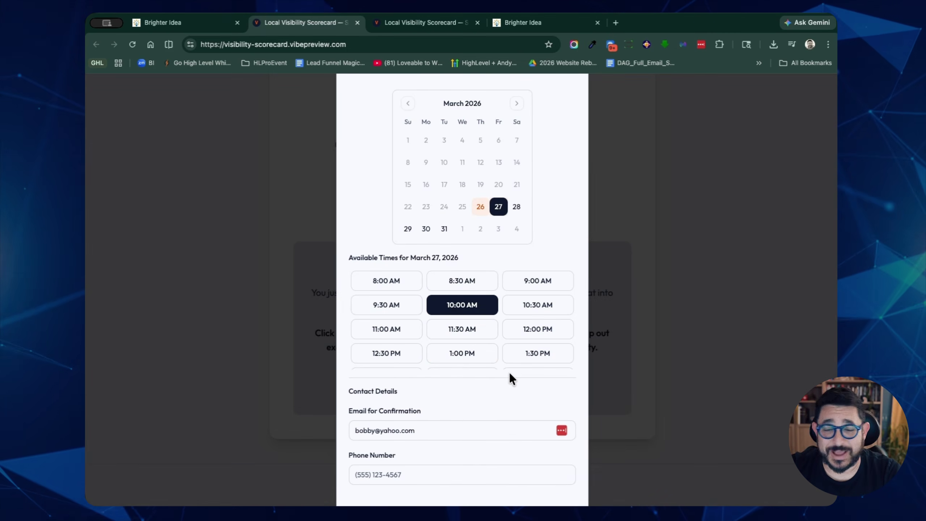
Step: Enter the lead's phone number, confirm the booking, and check it in the CRM
click(501, 475)
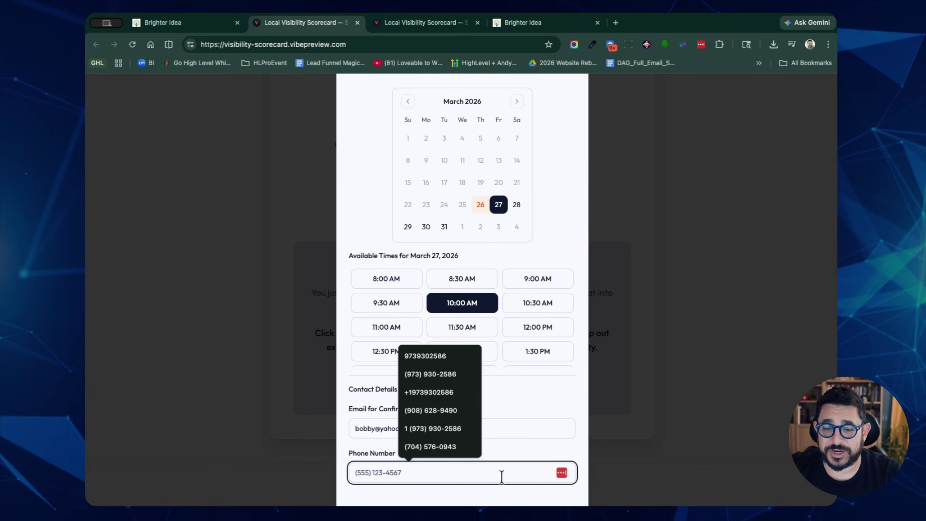
click(550, 444)
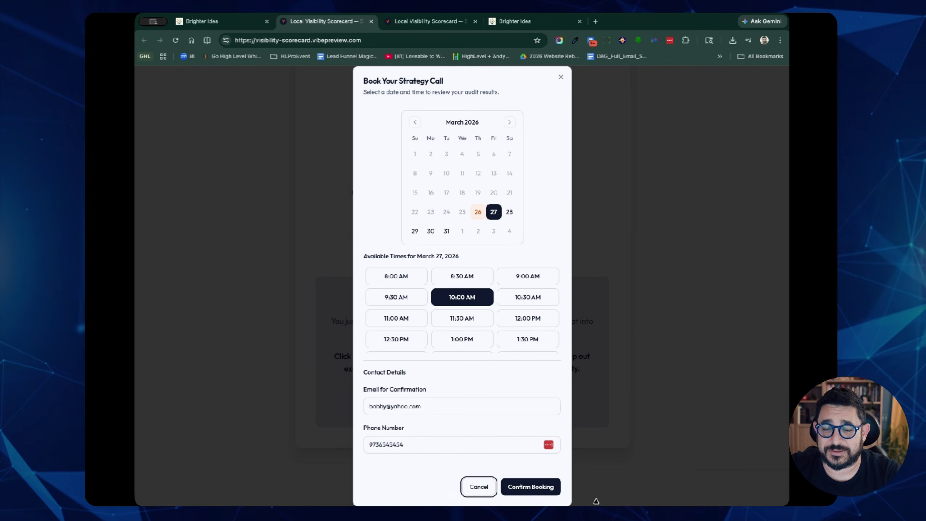
click(546, 489)
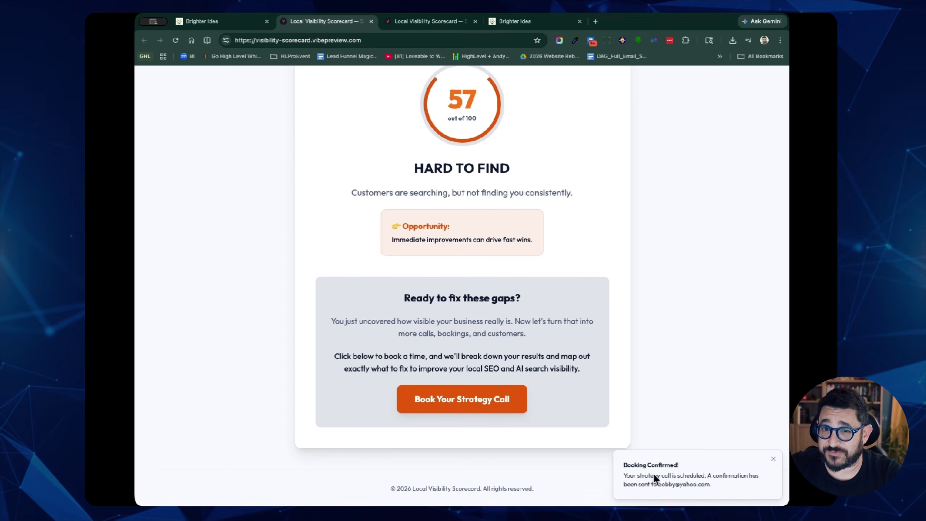
click(513, 22)
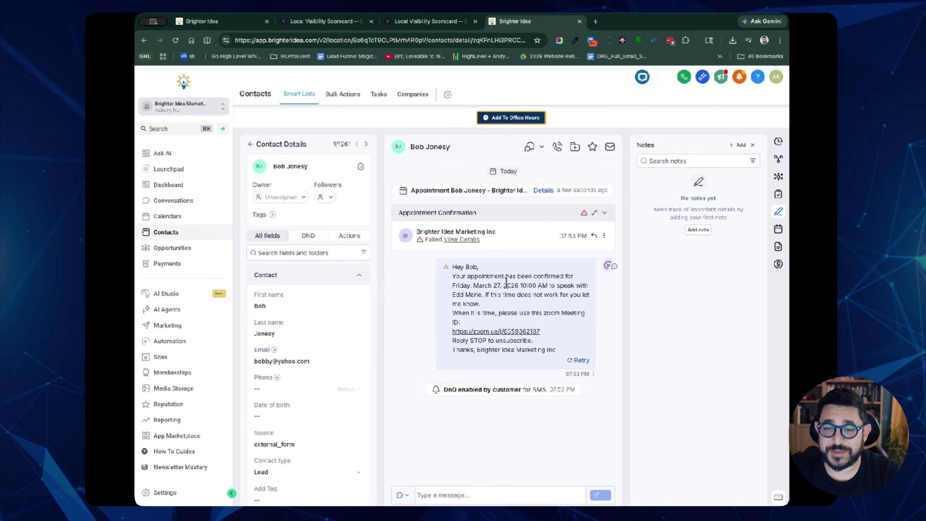